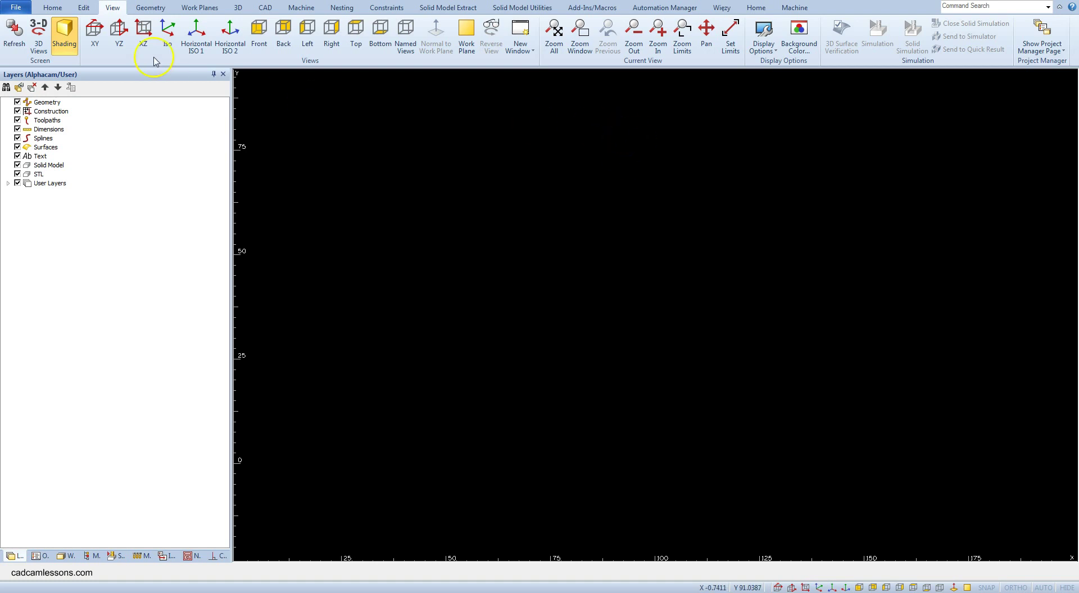
Draw a 200 by 200 square with its first corner at X 0, Y 0
left_click(152, 8)
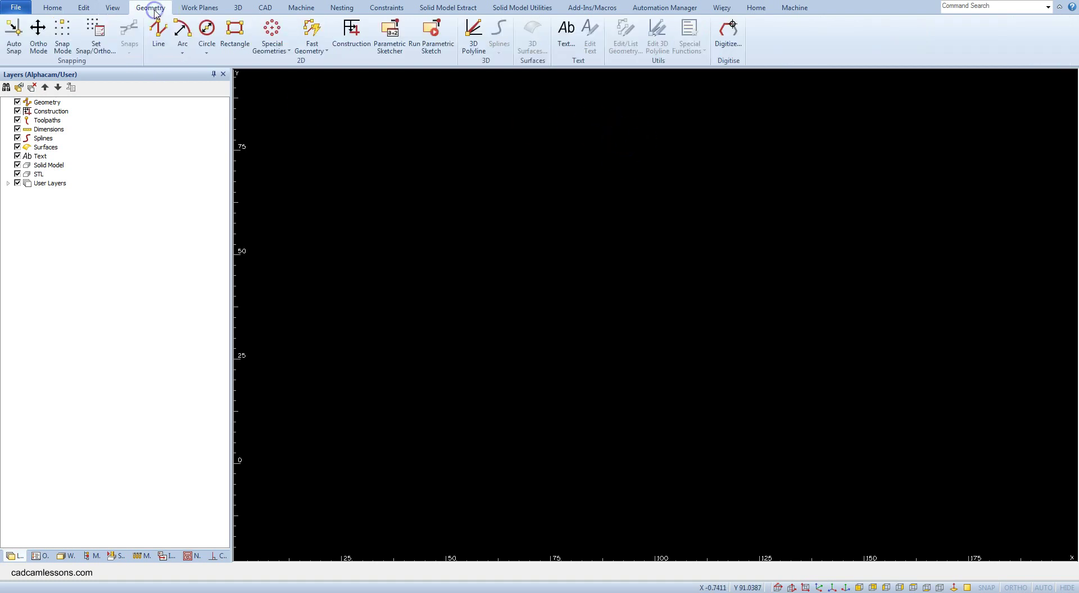
left_click(231, 45)
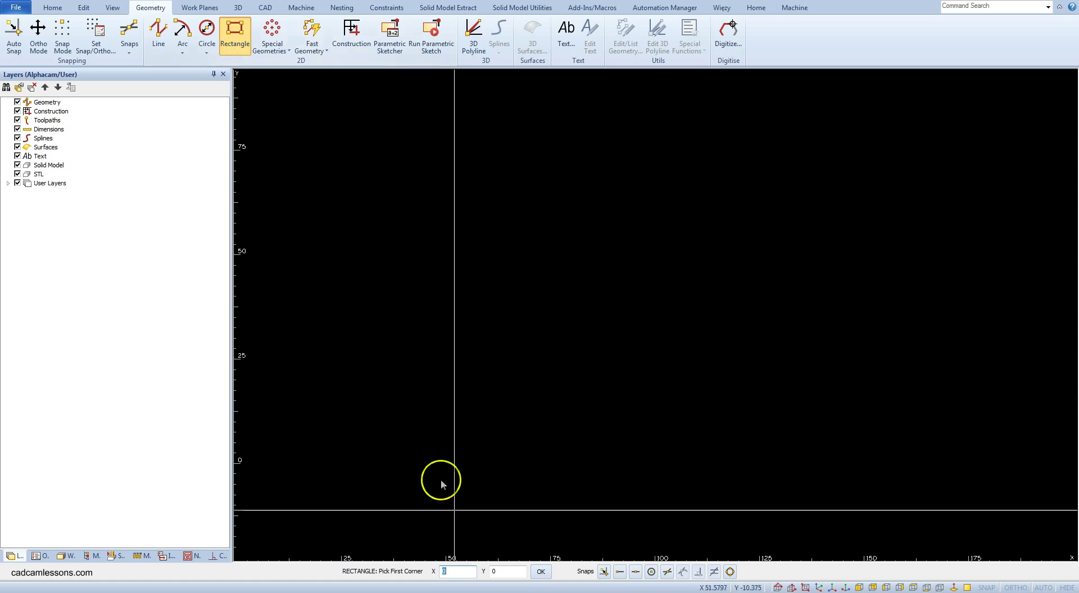
left_click(540, 571)
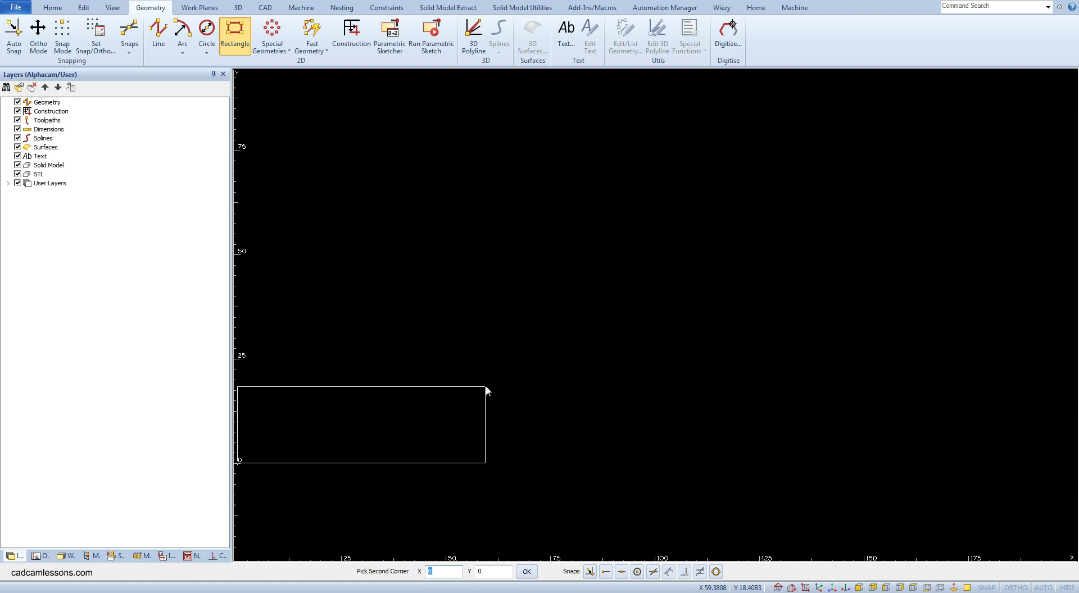
type("200")
key("Tab")
key("Return")
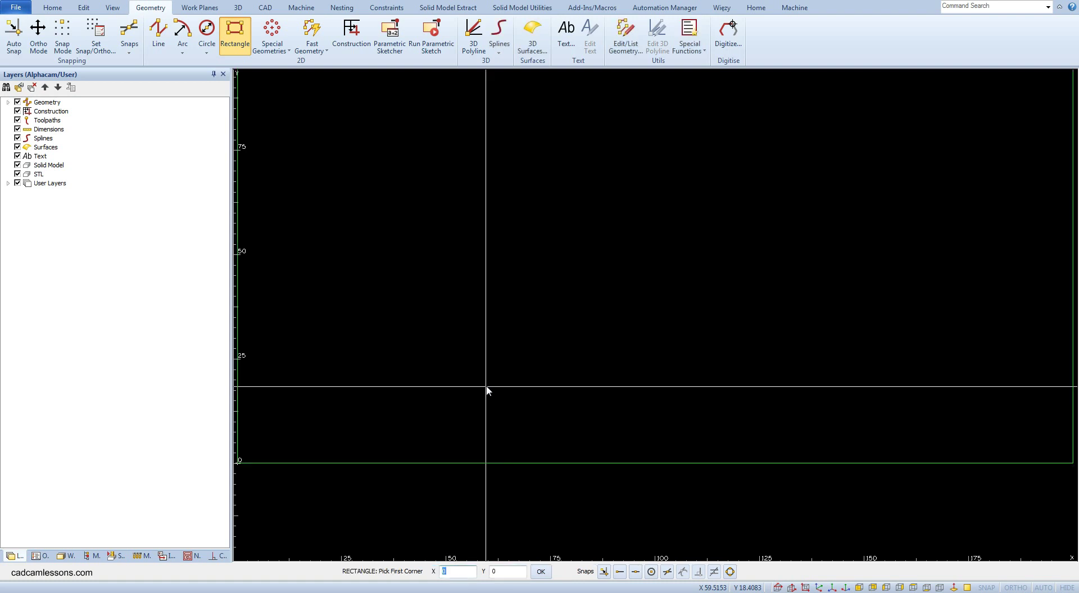
scroll(486, 389, "down", 4)
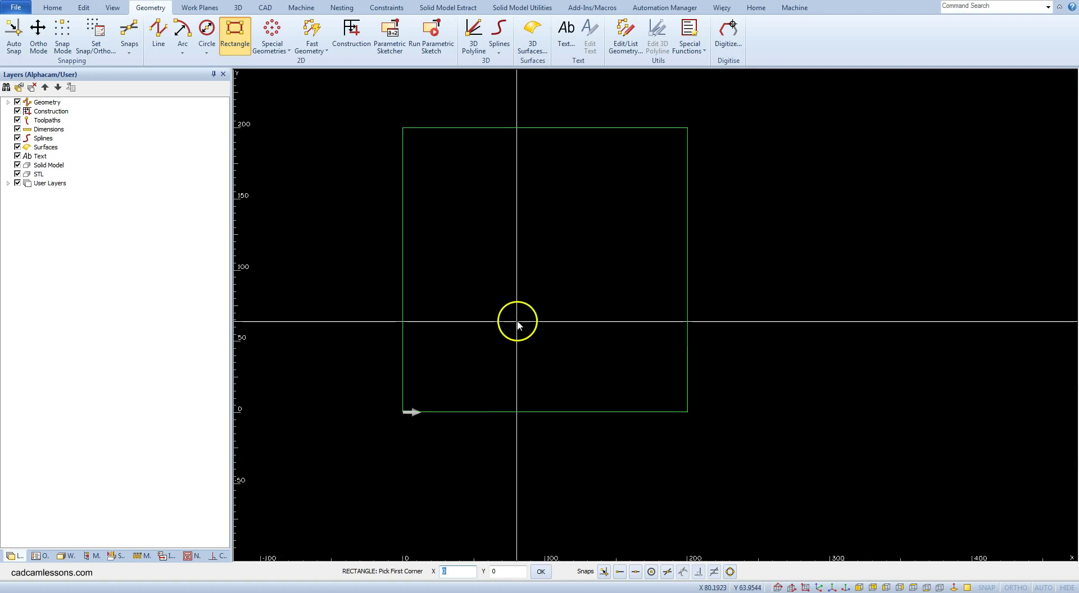
key("Escape")
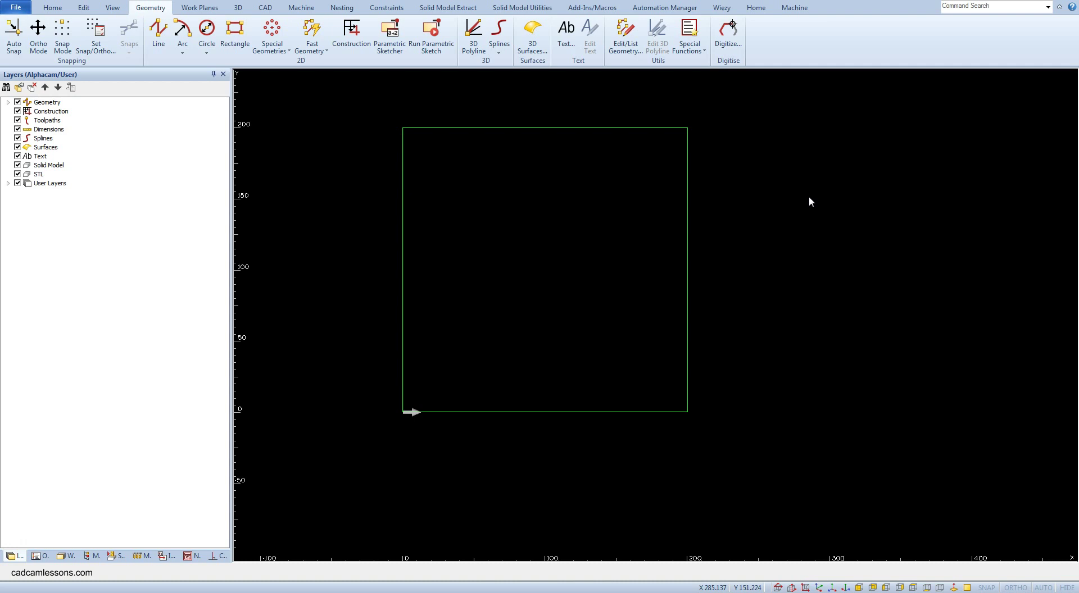
Draw a circle with diameter 170 centred at X 100, Y 100
left_click(211, 50)
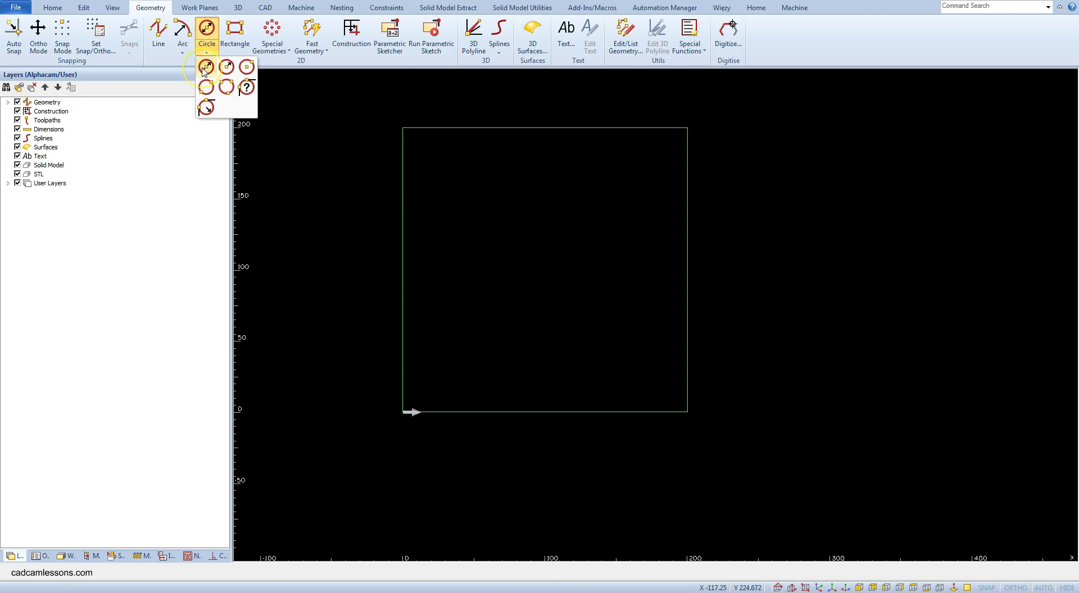
left_click(205, 67)
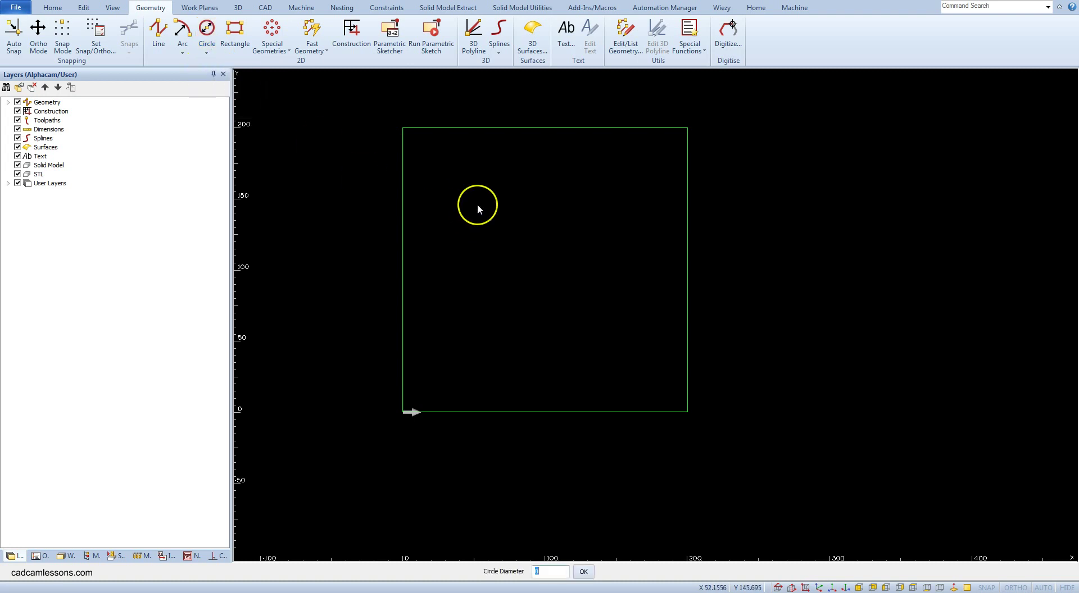
type("17")
key("Return")
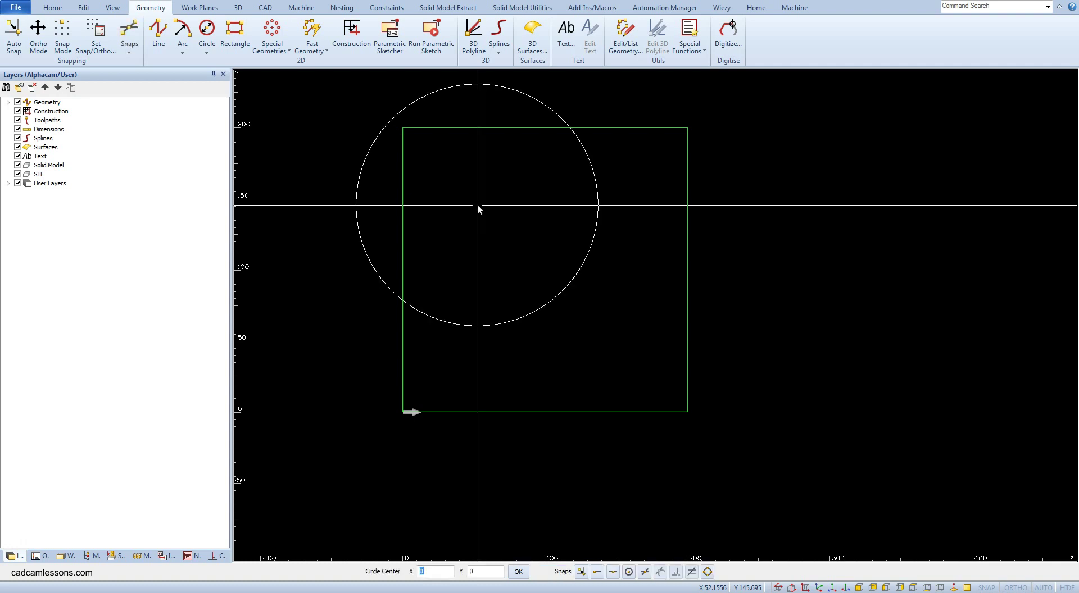
type("100")
key("Tab")
type("100")
key("Return")
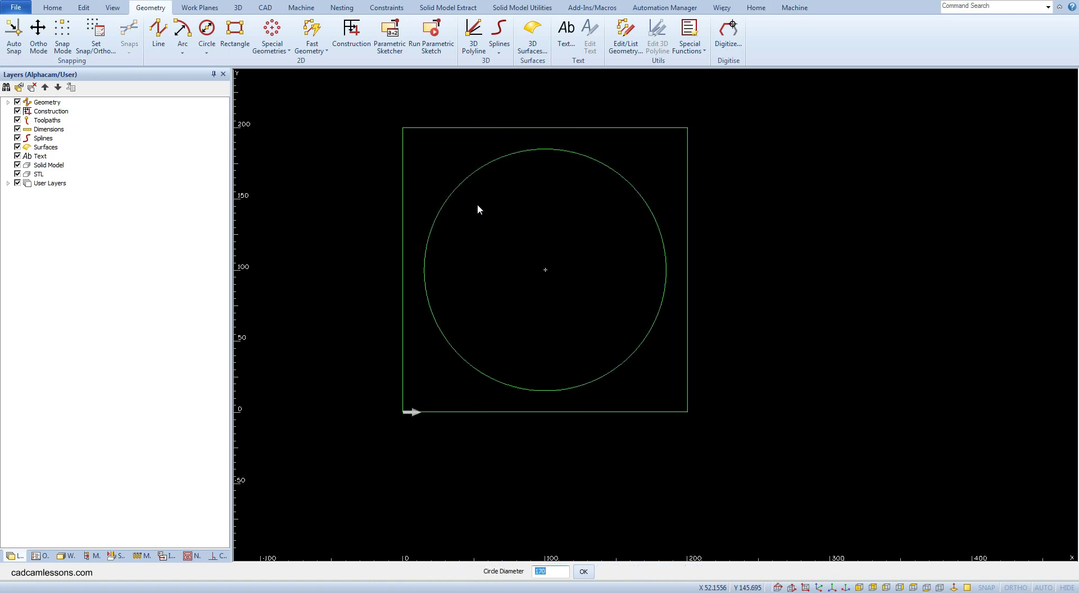
Draw a second concentric circle with diameter 190 centred at X 100, Y 100
type("19")
key("Return")
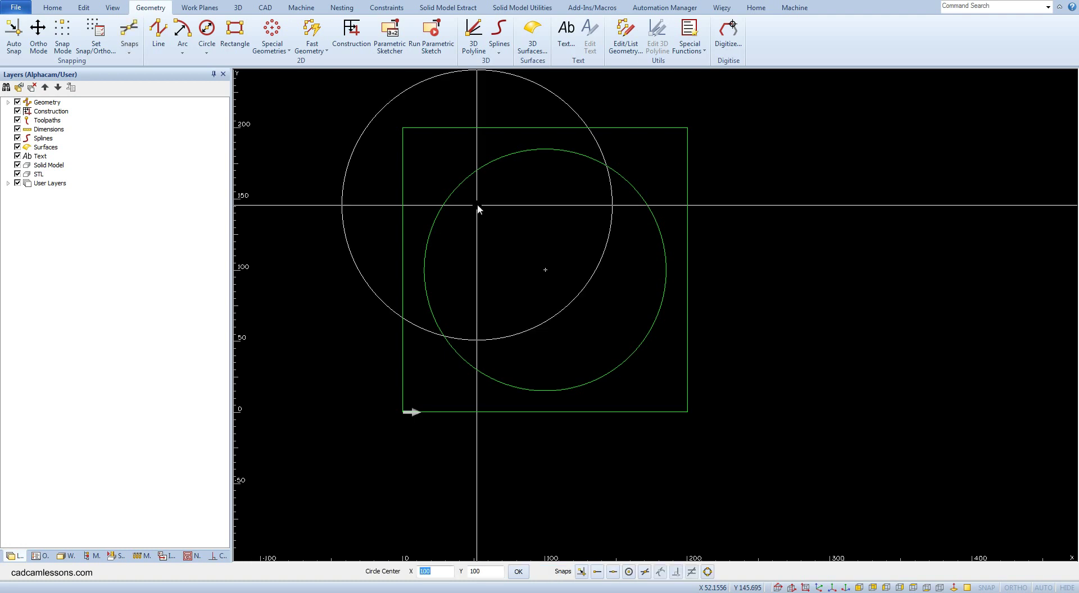
key("Tab")
key("Return")
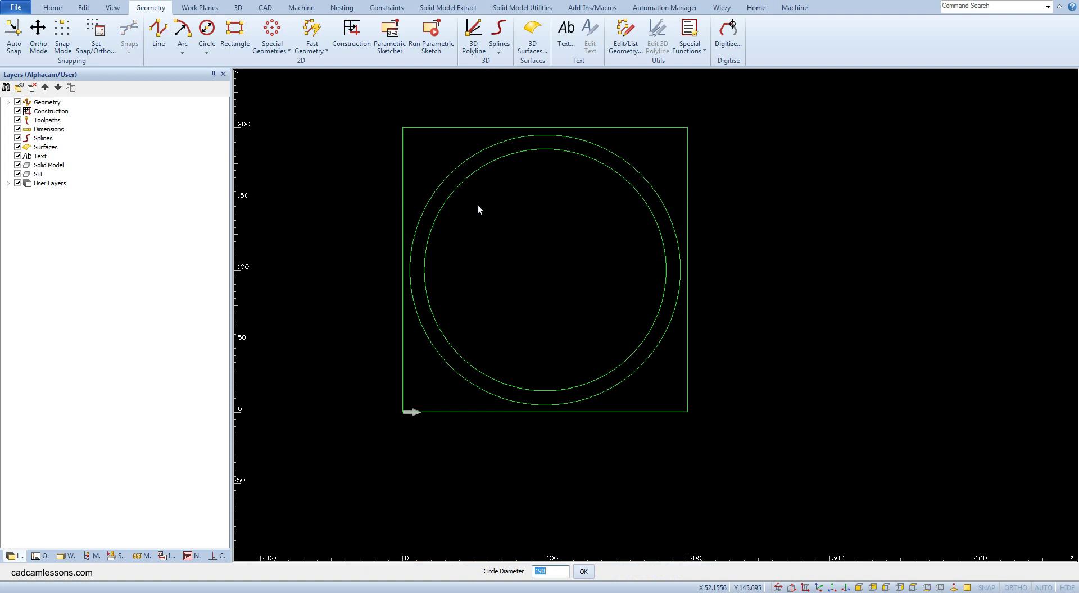
right_click(517, 229)
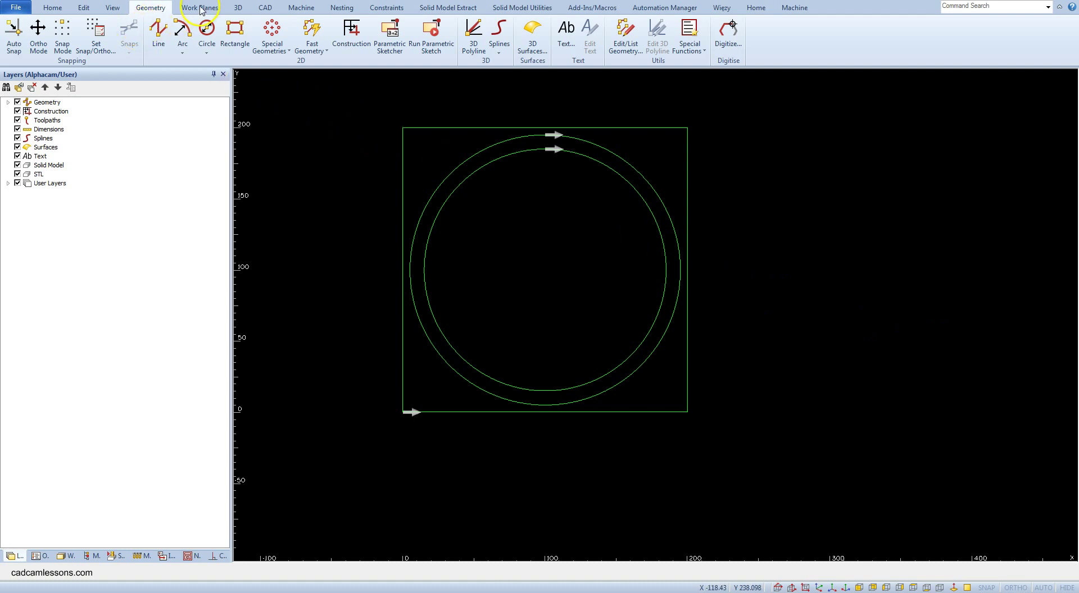
Draw a 50 by 50 square with its first corner at X 15, Y 15 and the opposite corner at 15+50 in X and Y
left_click(240, 35)
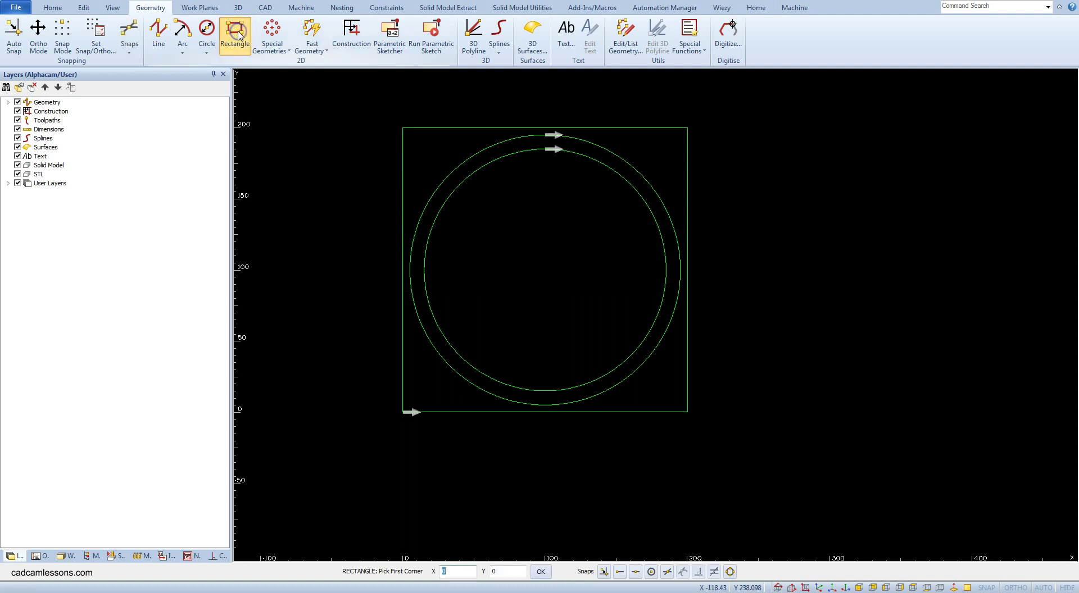
type("15")
key("Tab")
type("15")
key("Return")
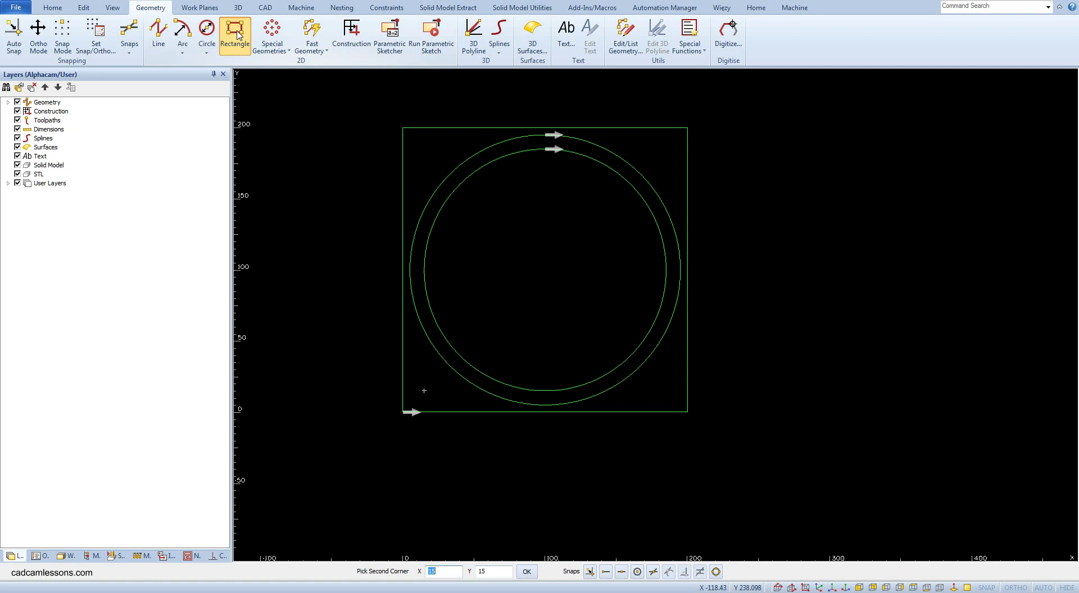
type("15+50")
key("Tab")
key("End")
type("+50")
key("Return")
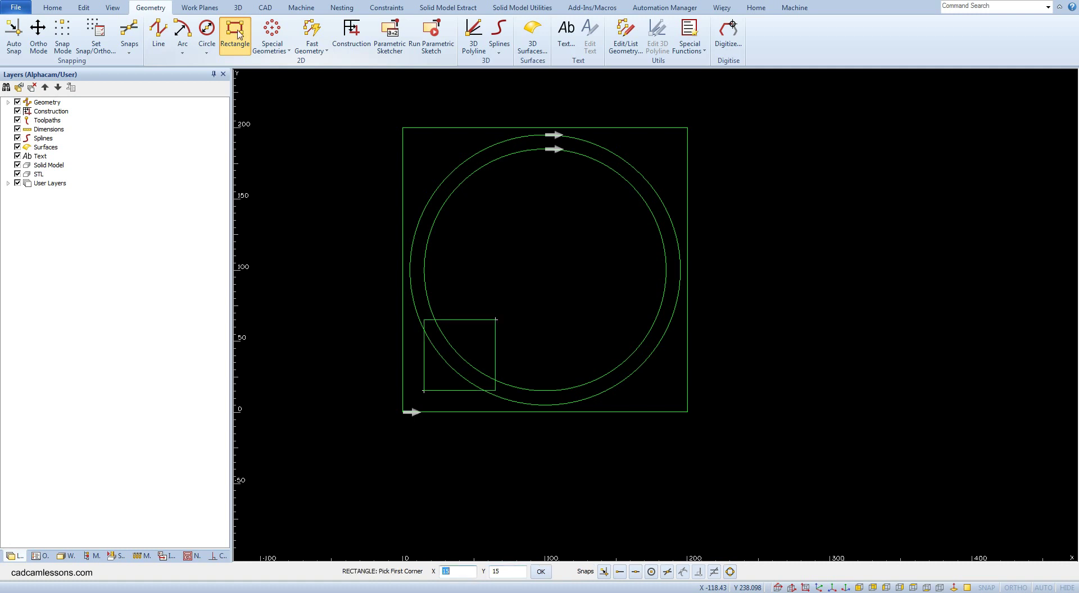
right_click(558, 267)
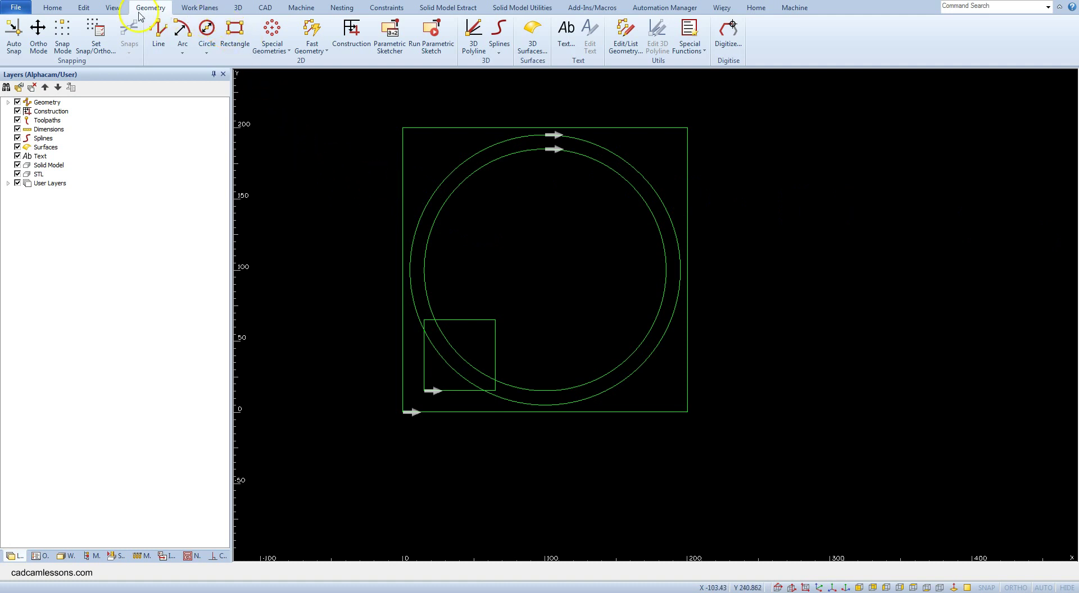
Array the small square 3 times in X and 3 times in Y with a displacement of 60 in both directions
left_click(84, 10)
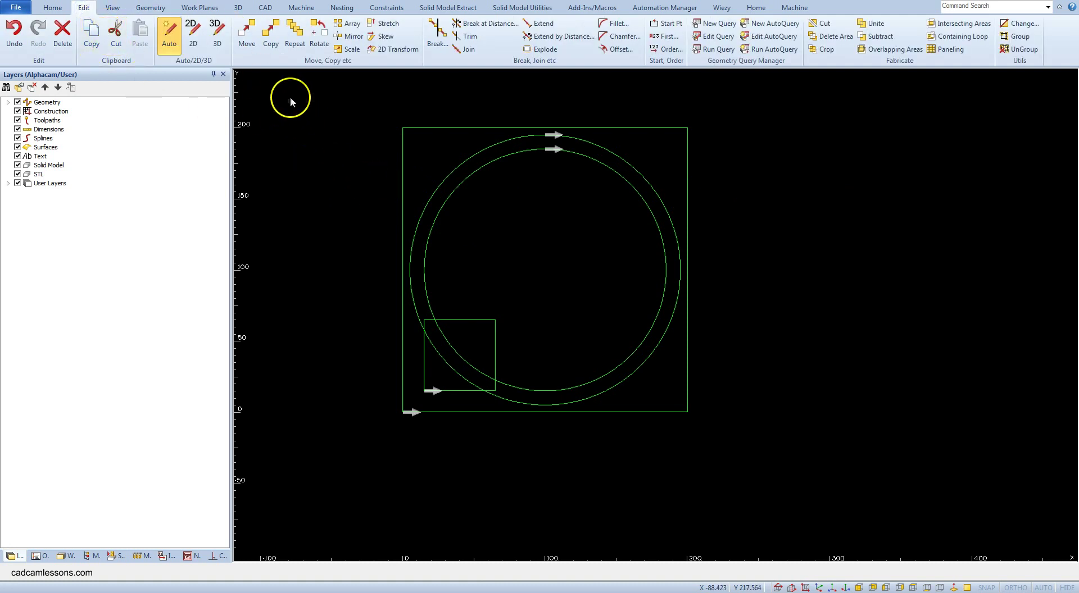
left_click(351, 26)
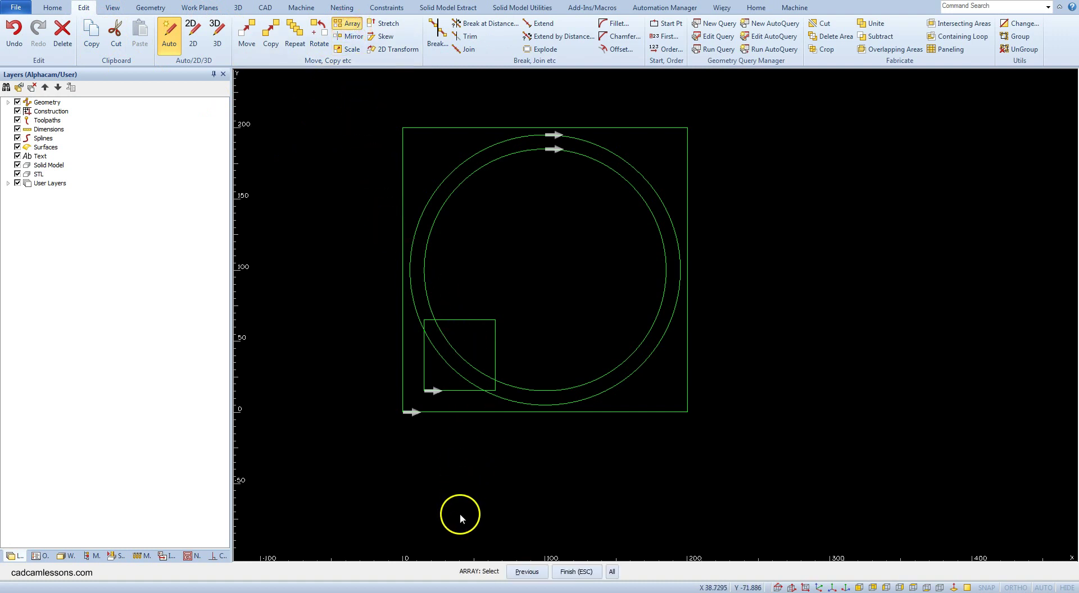
left_click(477, 321)
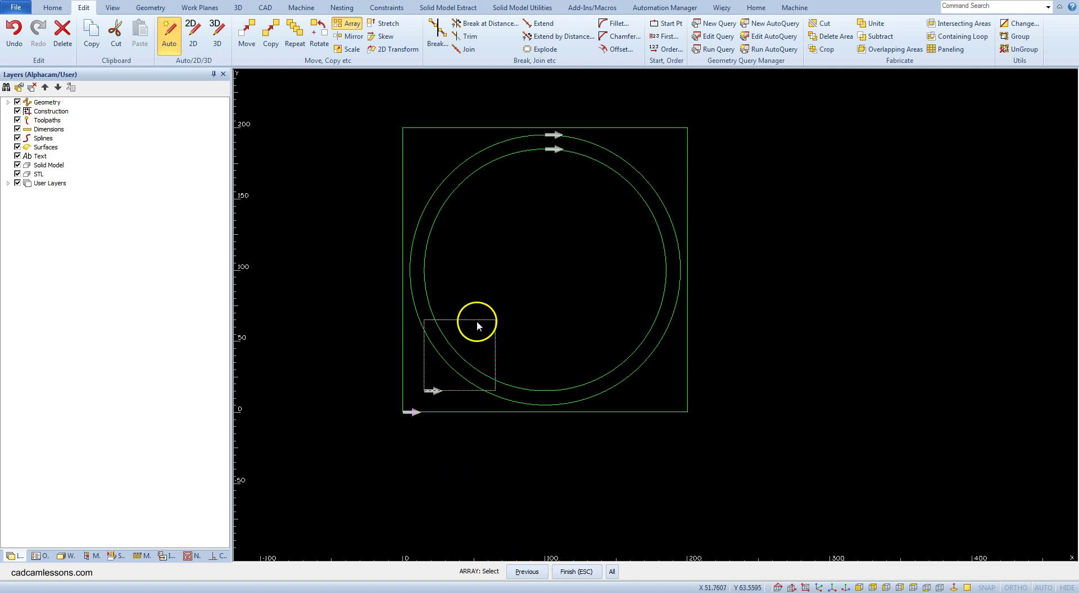
right_click(522, 314)
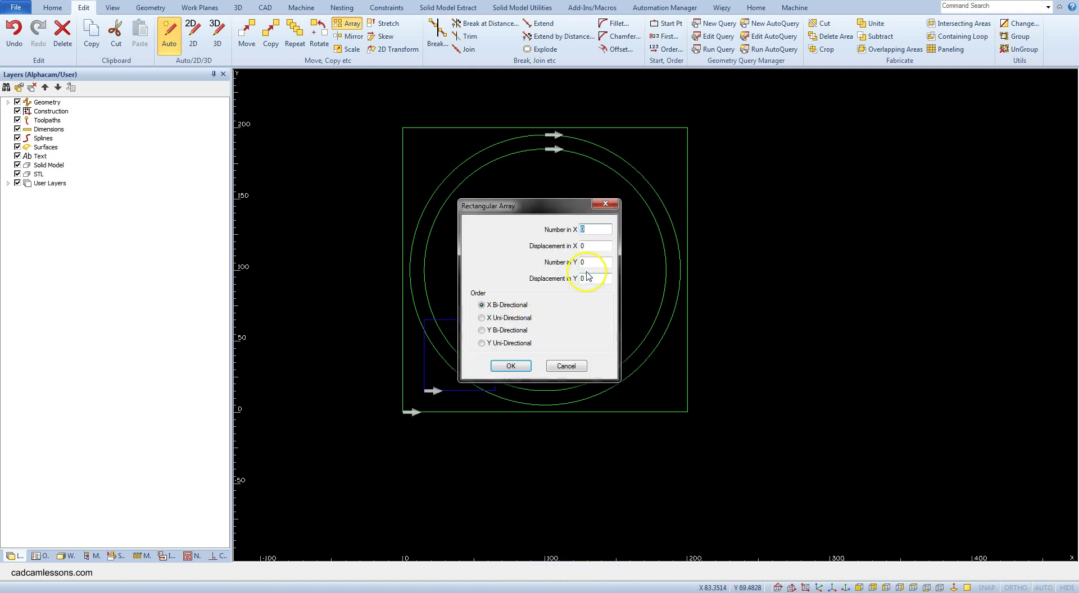
type("3")
key("Tab")
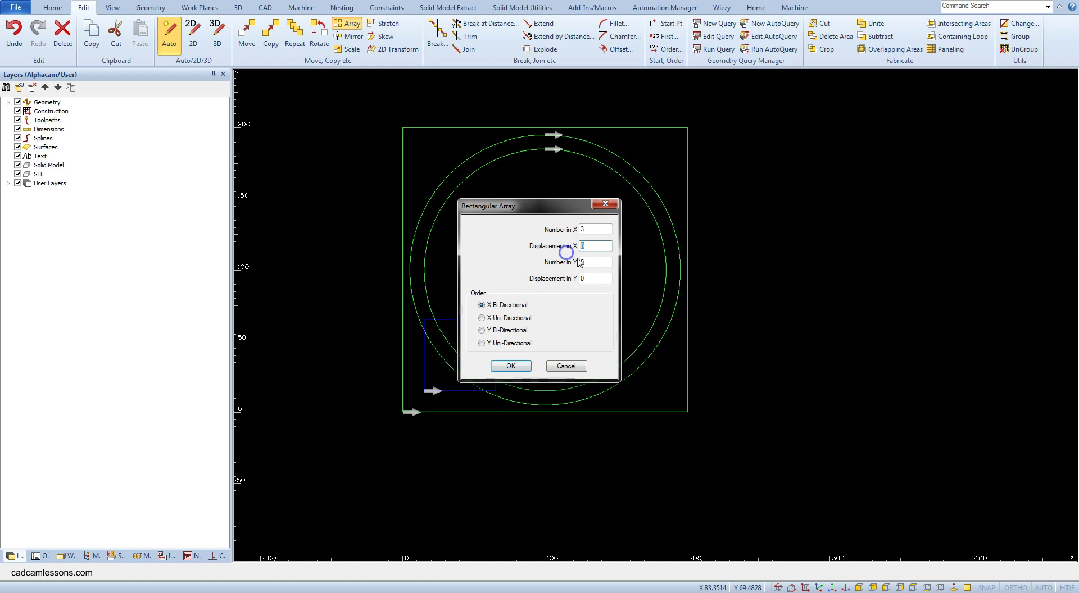
type("60")
double_click(582, 263)
type("3")
left_click(594, 279)
type("60")
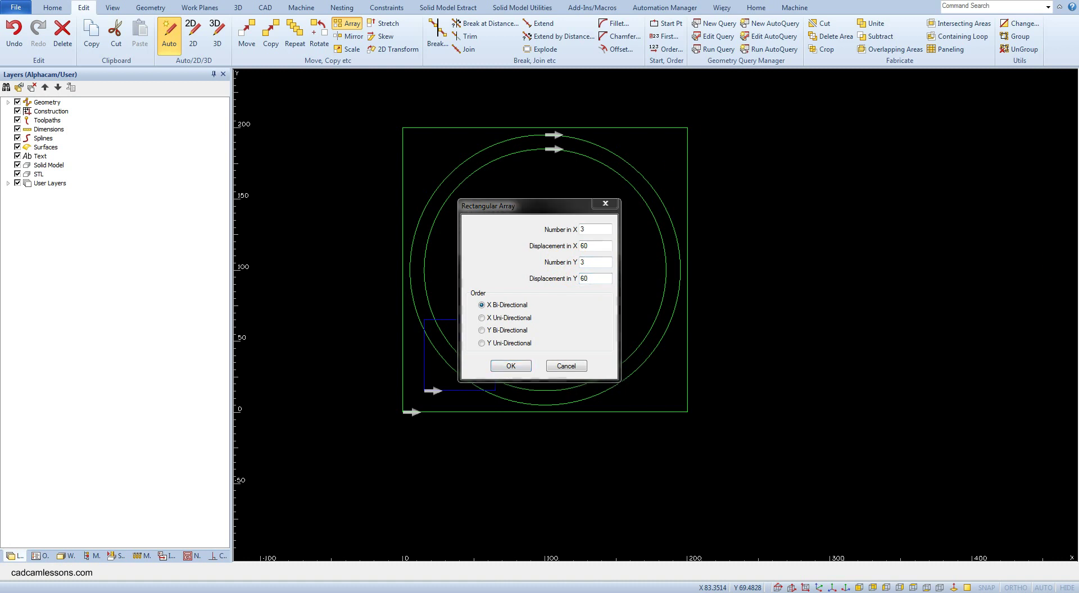
left_click(512, 366)
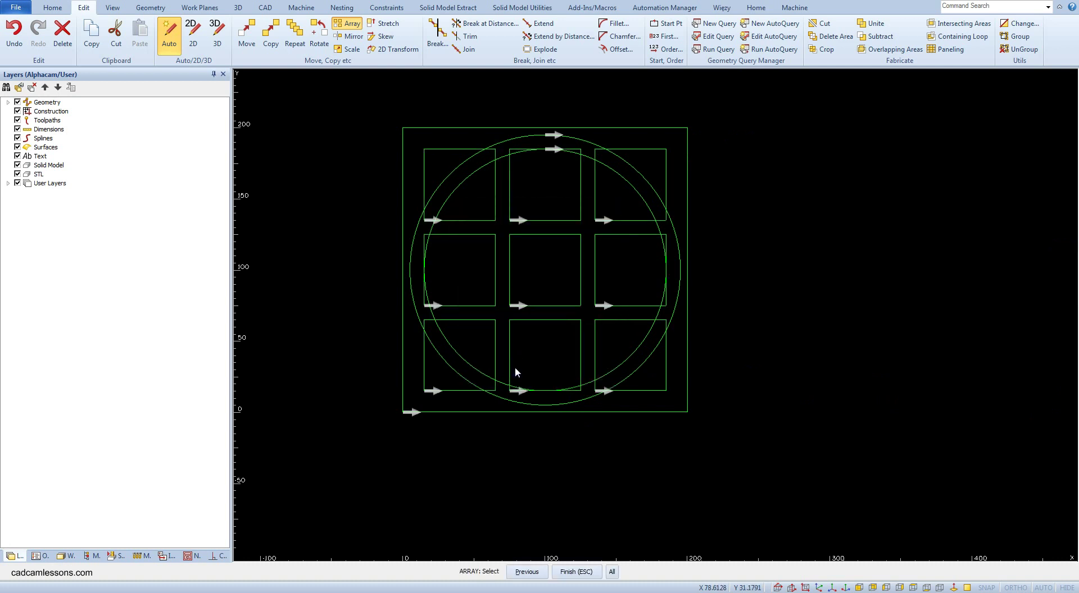
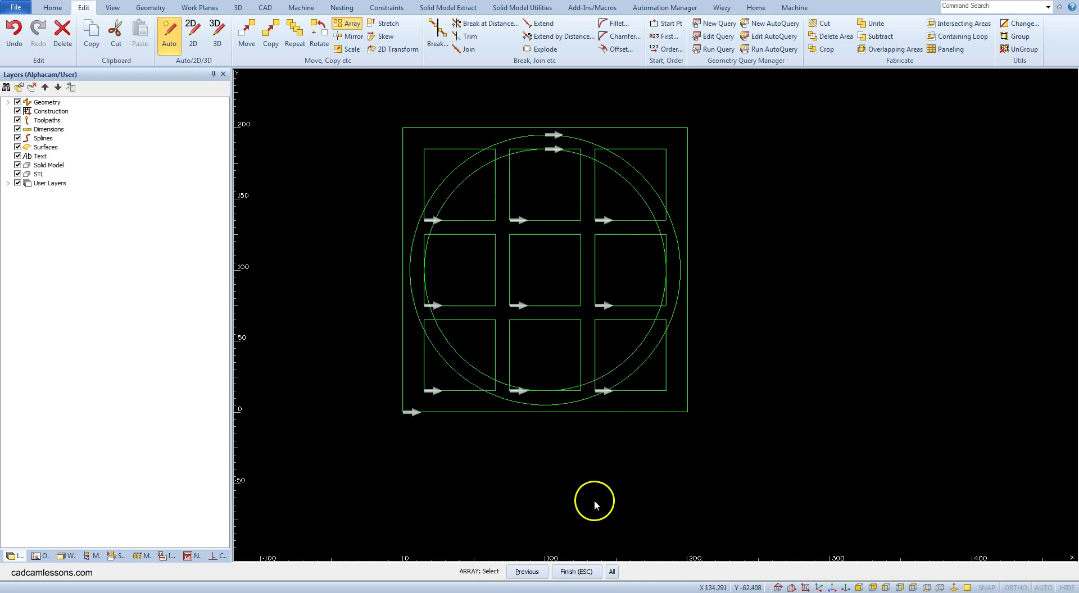
right_click(510, 499)
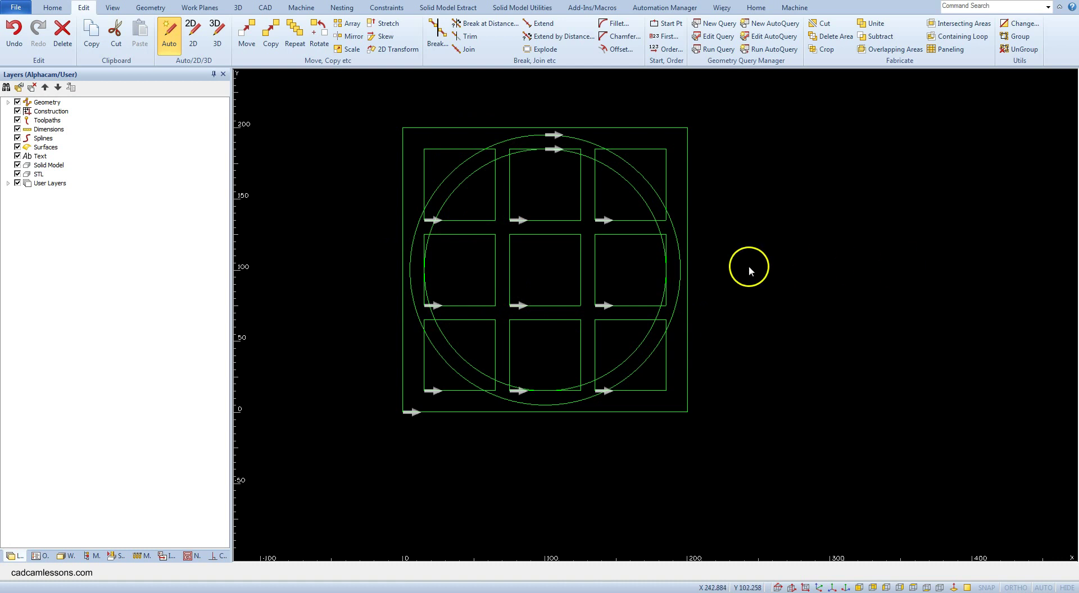
Start Trim with all geometries selected as the cutting geometries
left_click(470, 39)
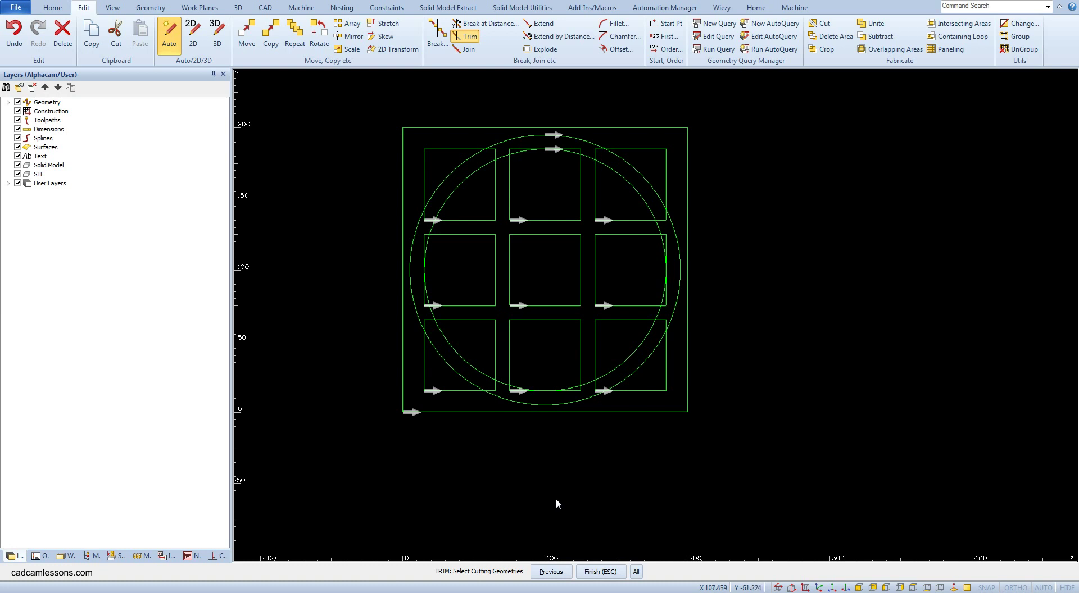
left_click(636, 572)
left_click(637, 571)
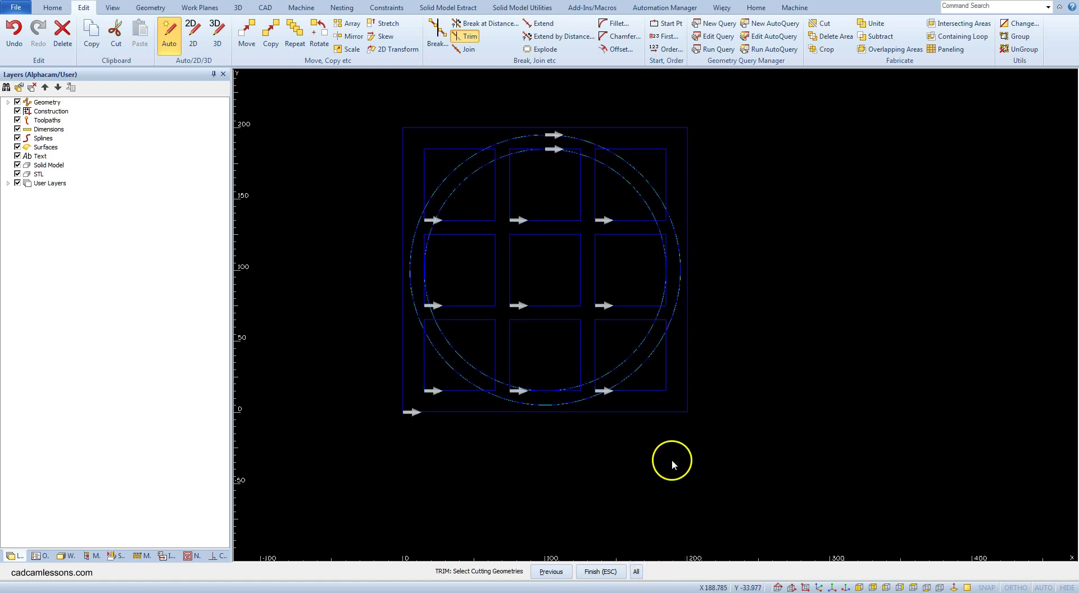
right_click(661, 432)
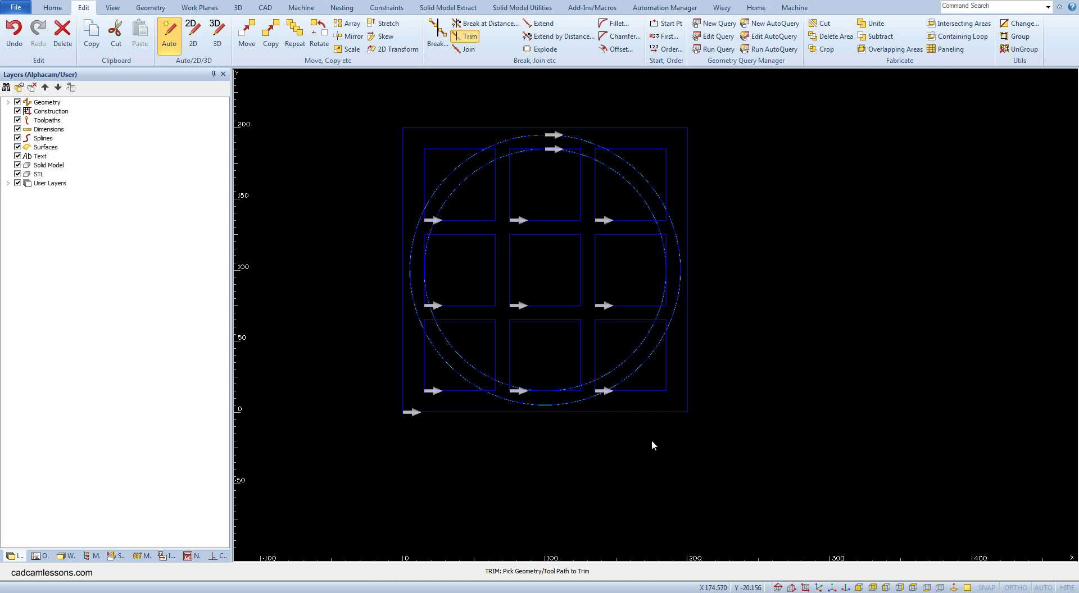
Trim away the parts of the upper-right small square that lie outside the inner circle
left_click(635, 148)
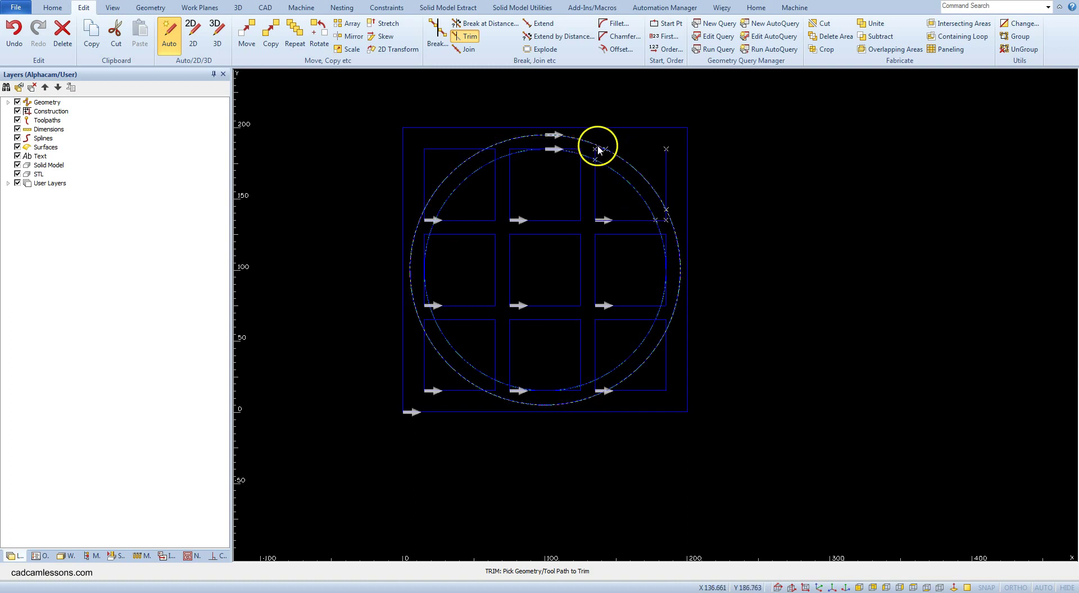
scroll(597, 146, "down", 4)
scroll(601, 151, "up", 10)
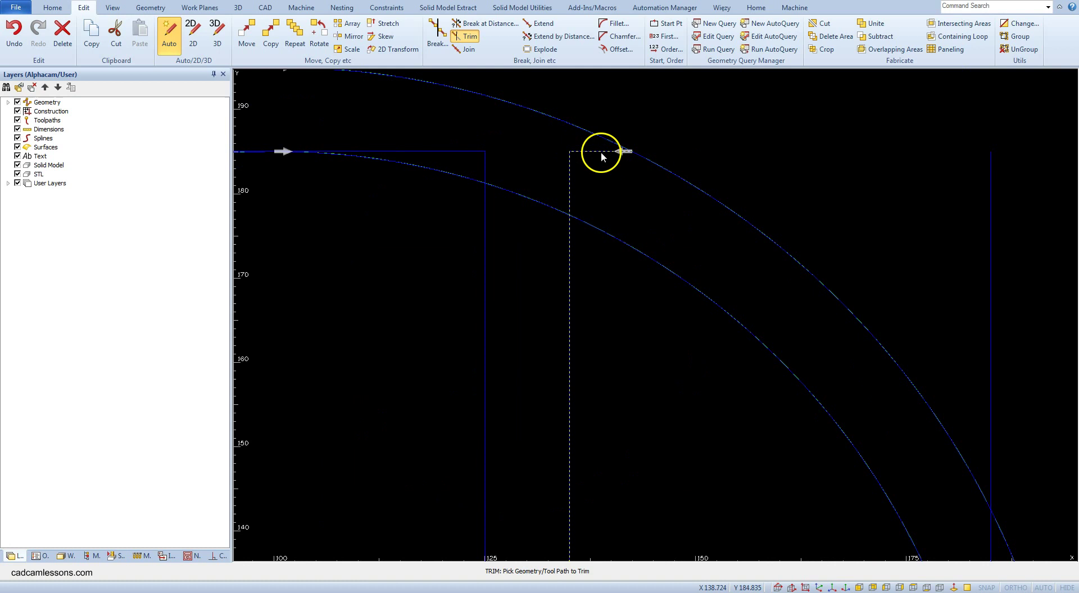
left_click(570, 180)
scroll(978, 270, "down", 2)
scroll(960, 270, "down", 2)
left_click(964, 377)
Trim away the parts of the middle-right small square that extend beyond the inner circle
left_click(960, 410)
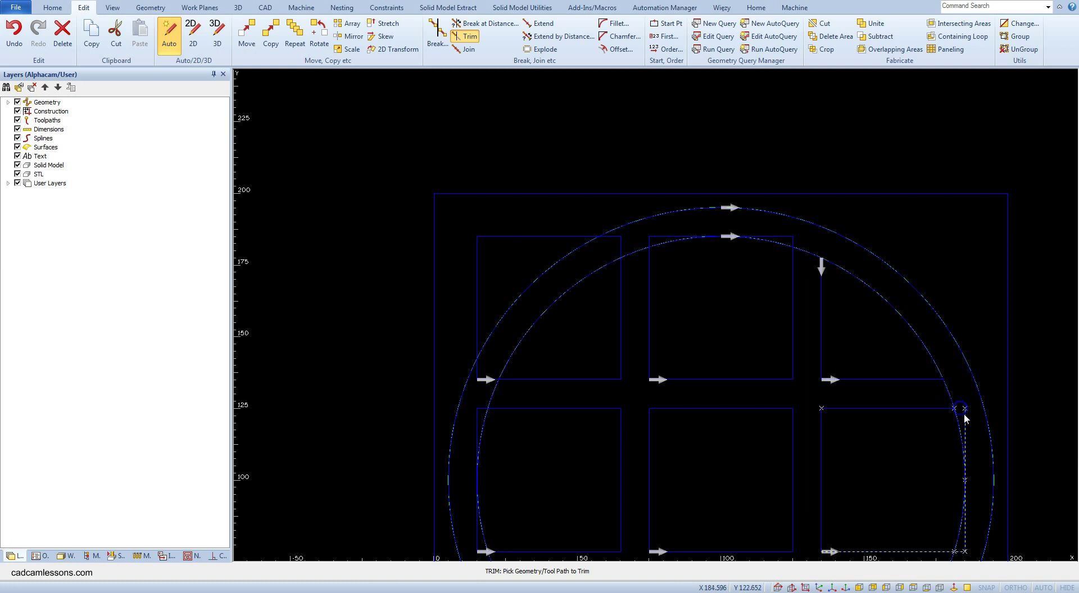
scroll(961, 413, "down", 2)
scroll(952, 450, "up", 1)
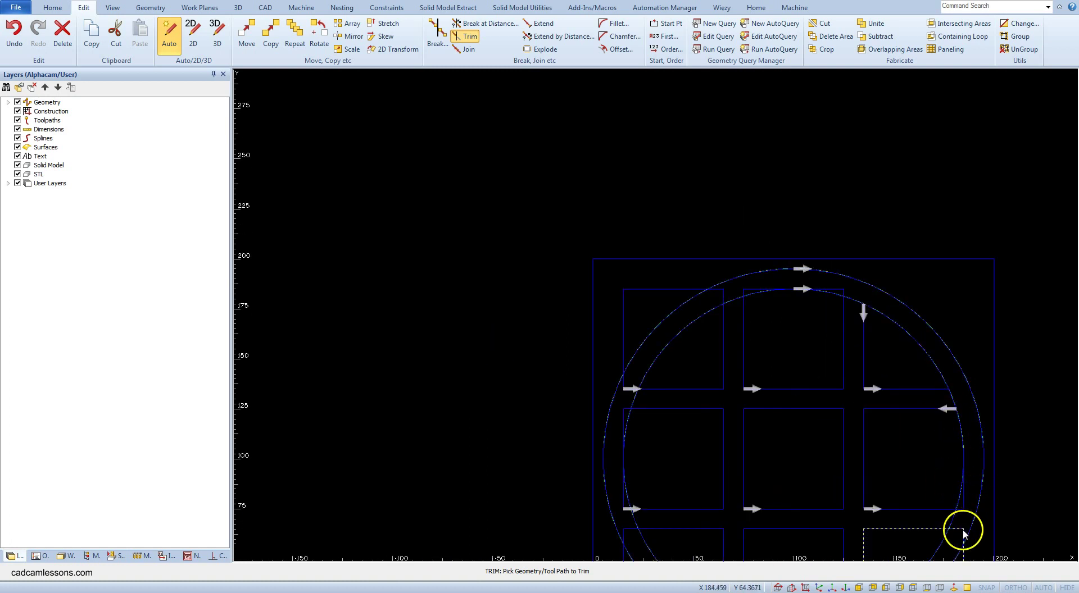
left_click(966, 502)
Trim away the parts of the upper-middle and upper-left small squares that lie outside the inner circle
left_click(841, 291)
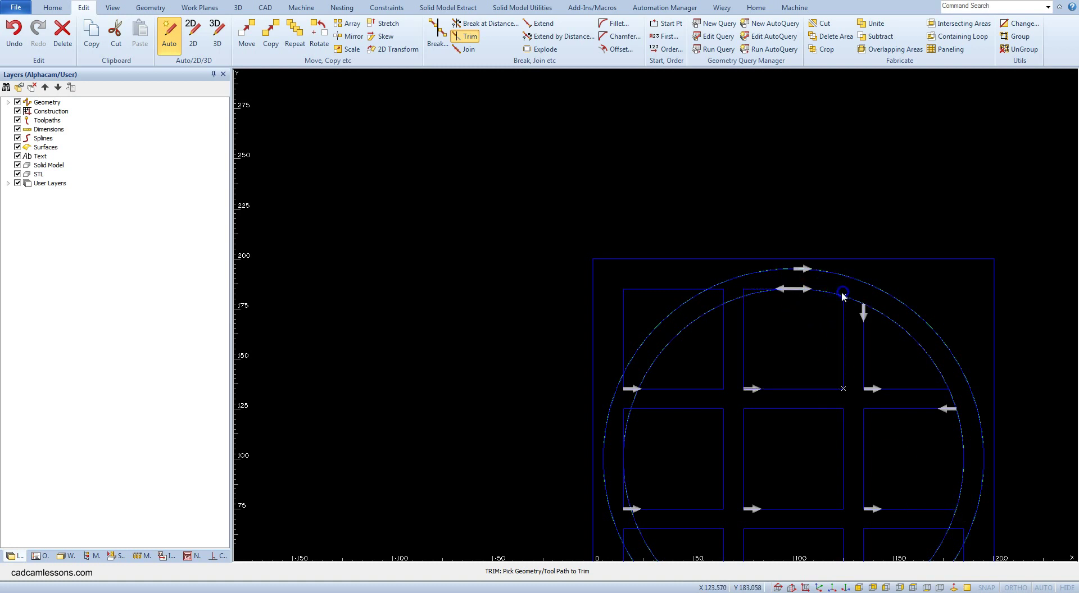
left_click(744, 294)
left_click(687, 290)
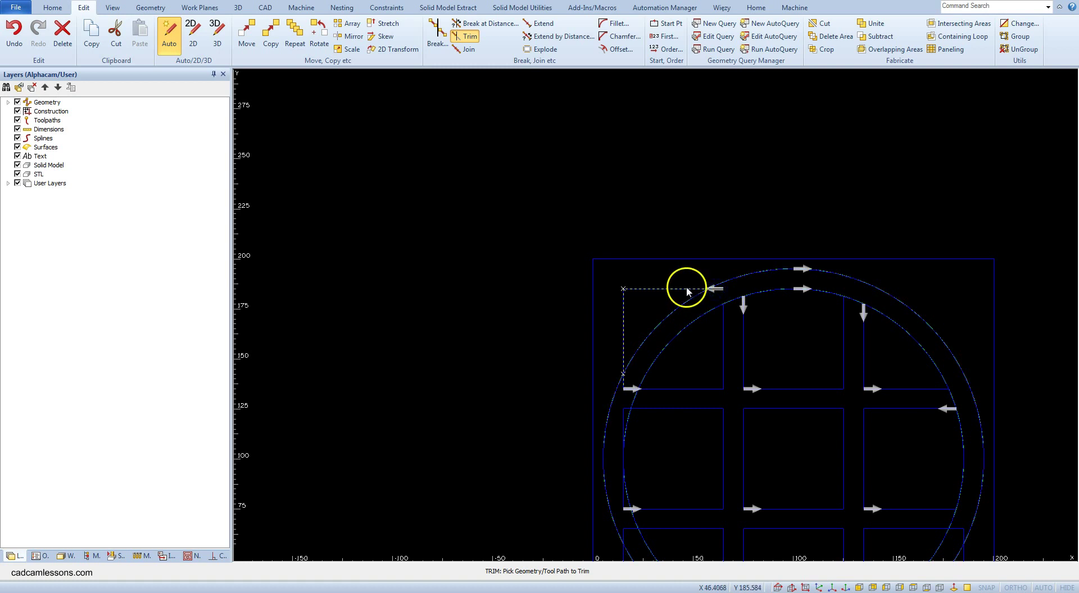
left_click(627, 336)
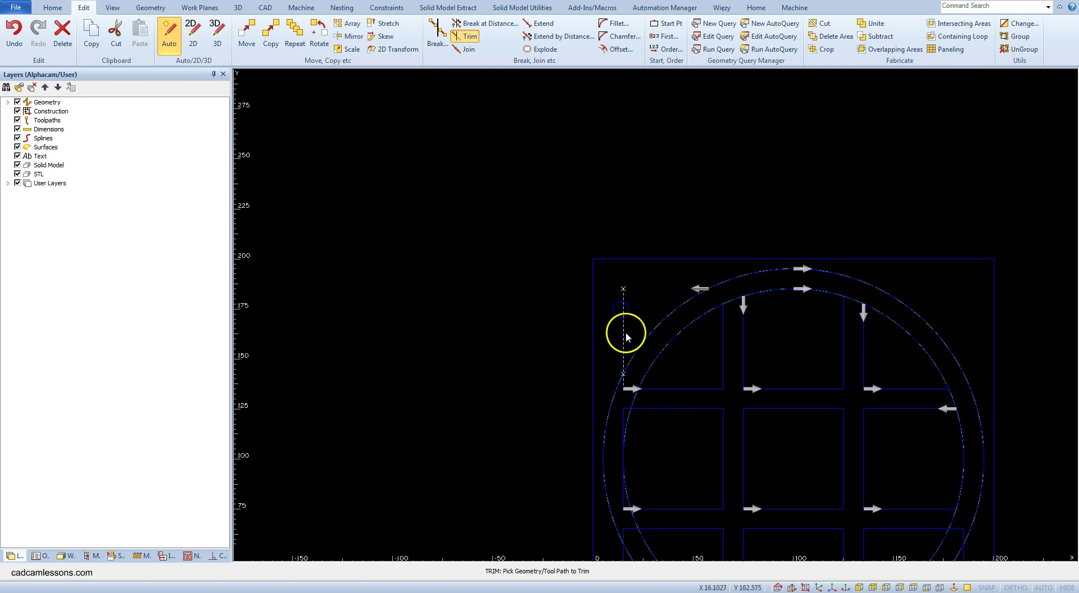
left_click(625, 382)
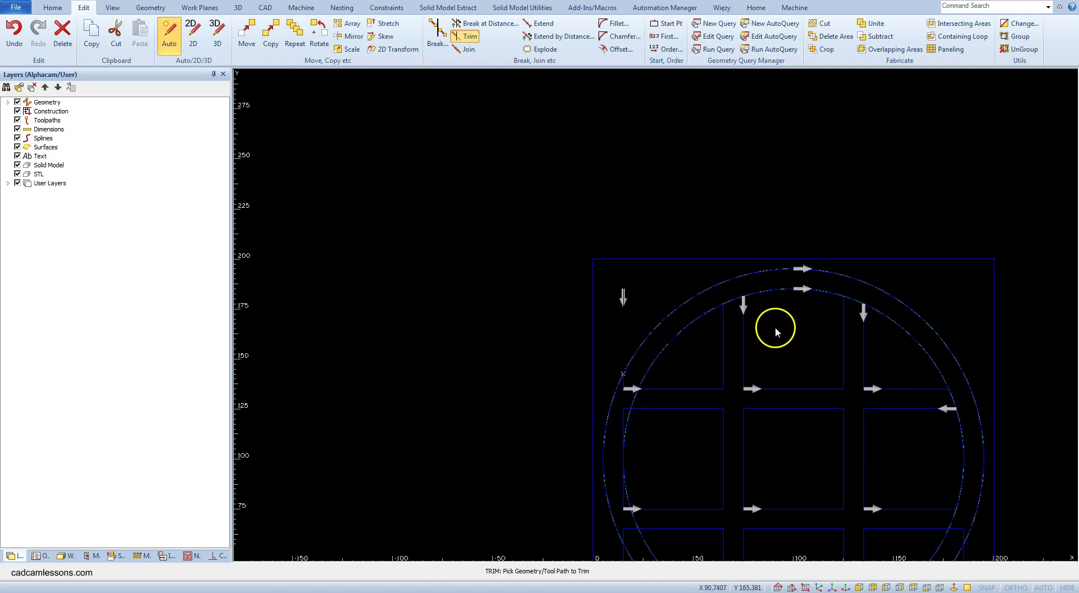
Trim the lower corner of the upper-left square and the outer corners of the middle-left square back to the inner circle
mouse_move(758, 342)
middle_mouse_down()
mouse_move(647, 216)
mouse_move(629, 154)
middle_mouse_up()
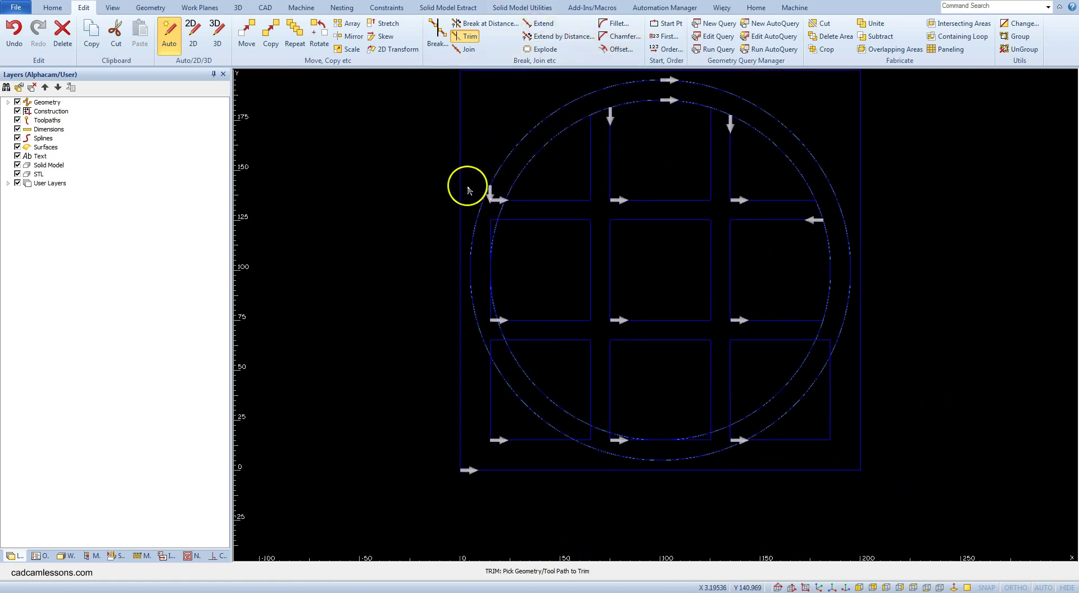
scroll(469, 191, "down", 1)
scroll(499, 193, "up", 6)
left_click(467, 94)
left_click(455, 216)
scroll(460, 301, "down", 3)
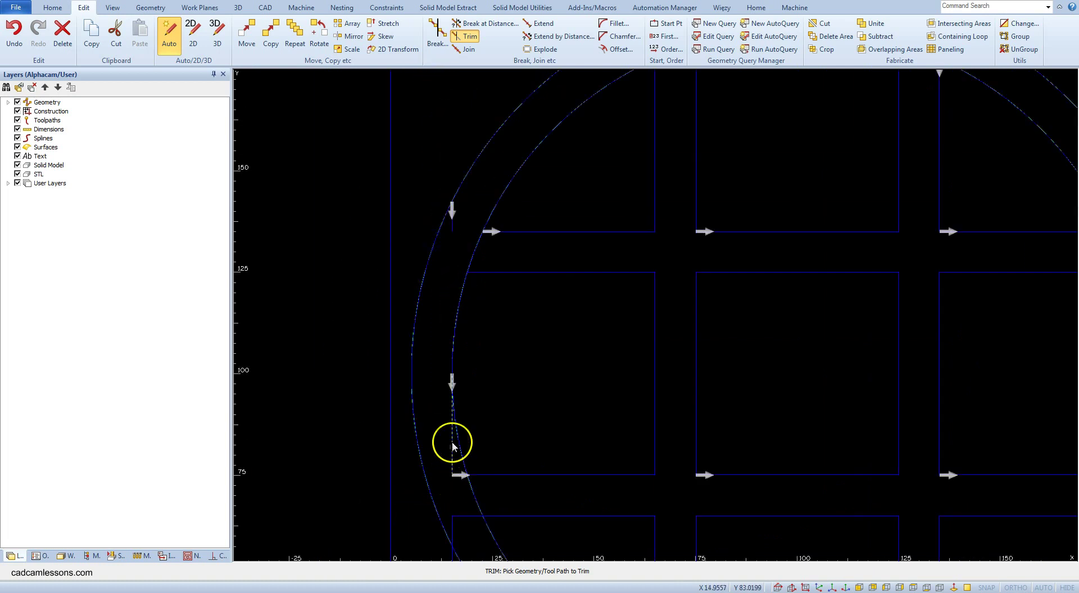
left_click(450, 460)
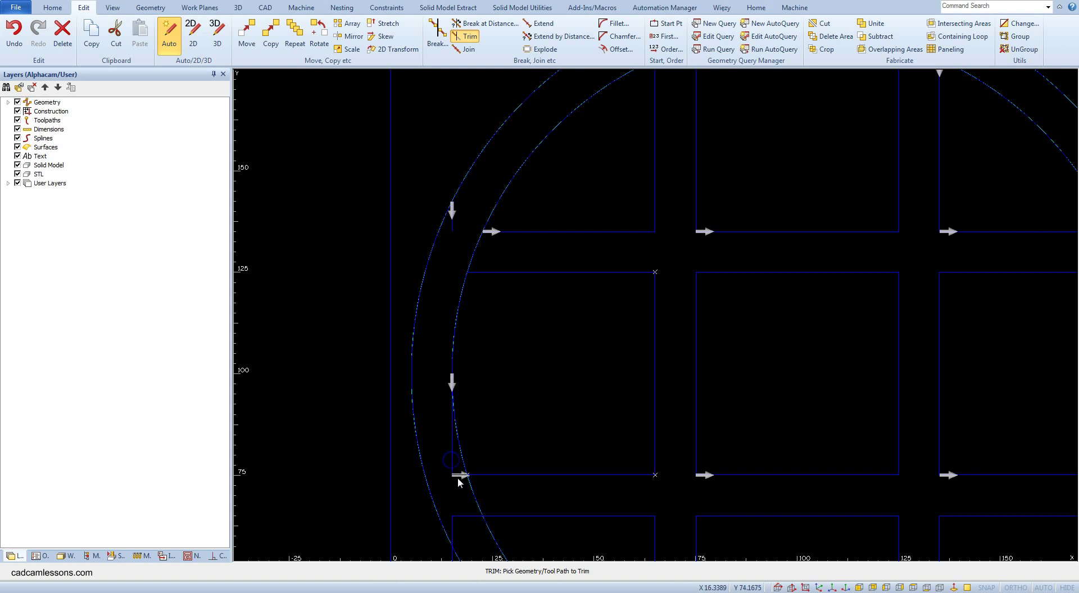
scroll(460, 476, "up", 3)
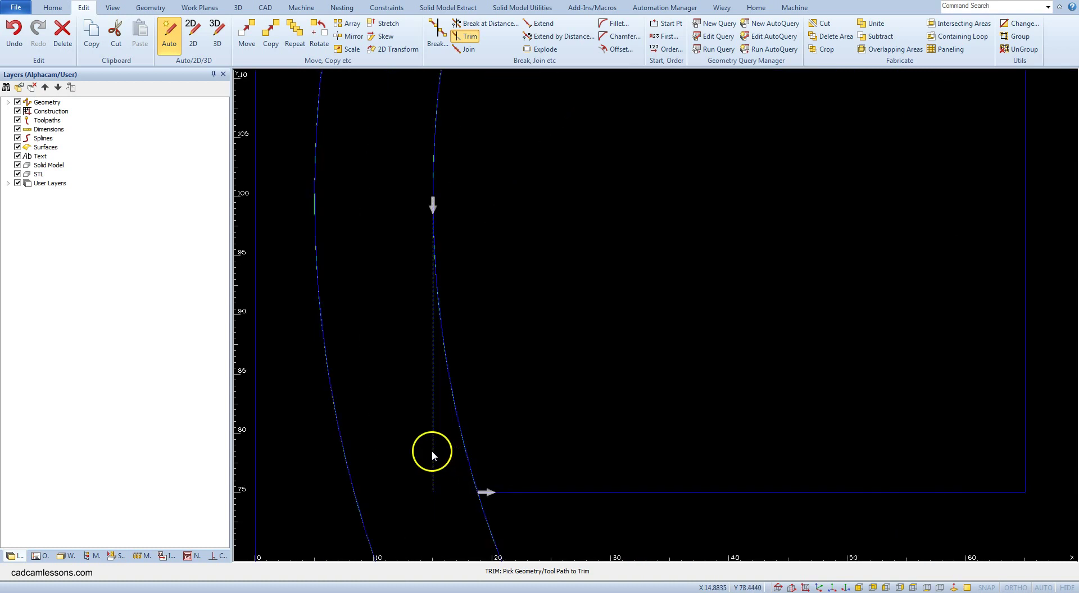
Trim away the parts of the lower-left small square that extend beyond the inner circle
scroll(432, 453, "down", 5)
scroll(514, 448, "up", 3)
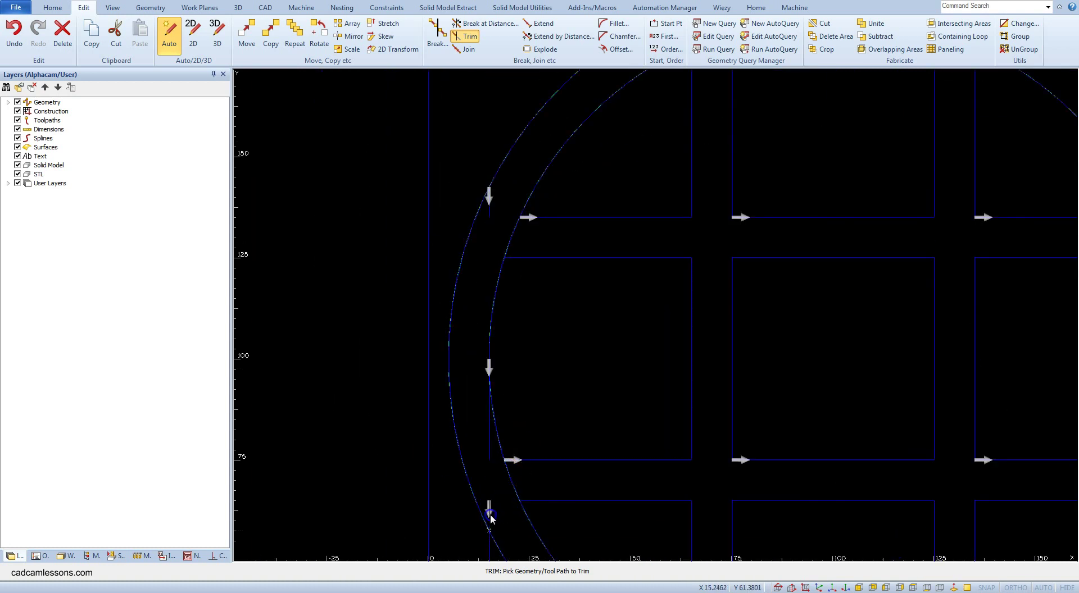
left_click(490, 516)
scroll(507, 483, "down", 6)
scroll(524, 524, "up", 5)
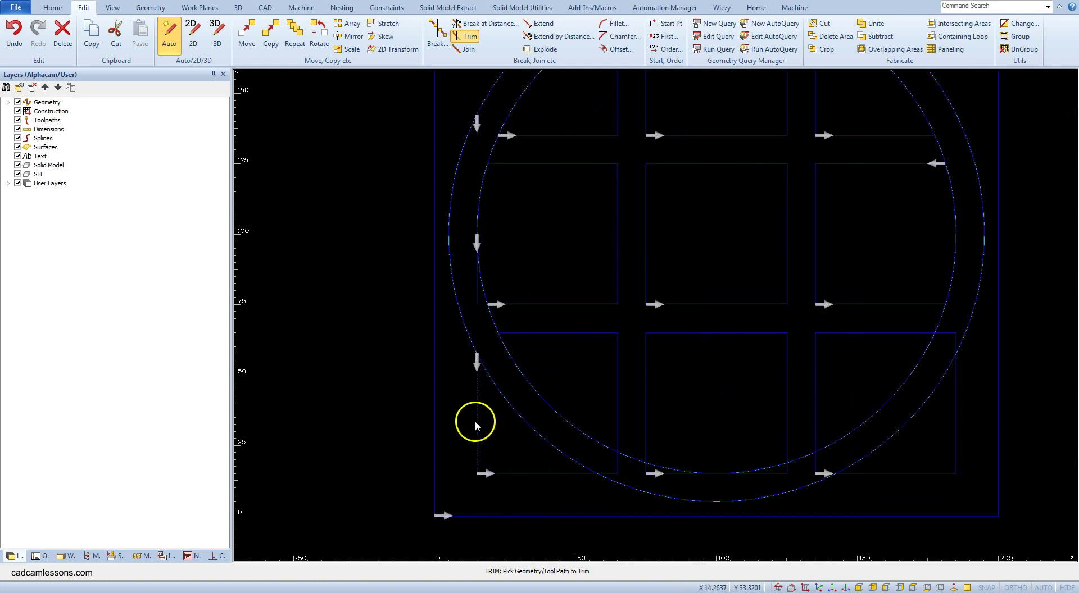
left_click(517, 473)
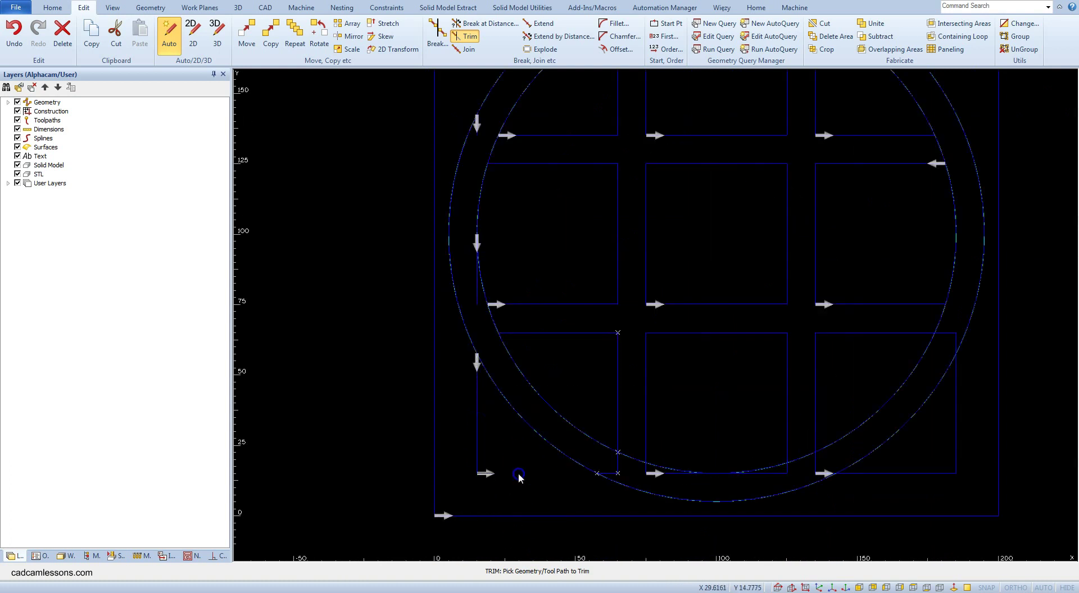
left_click(609, 474)
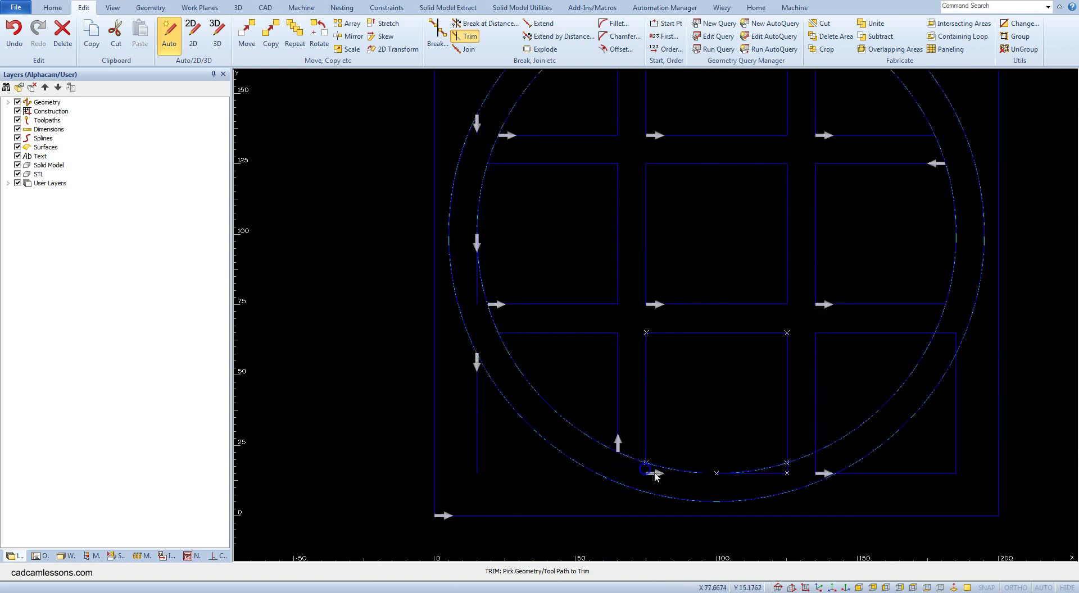
Trim the lower-middle and lower-right small squares back to the inner circle
left_click(761, 475)
left_click(773, 478)
left_click(888, 475)
left_click(953, 443)
left_click(945, 324)
left_click(955, 341)
left_click(975, 159)
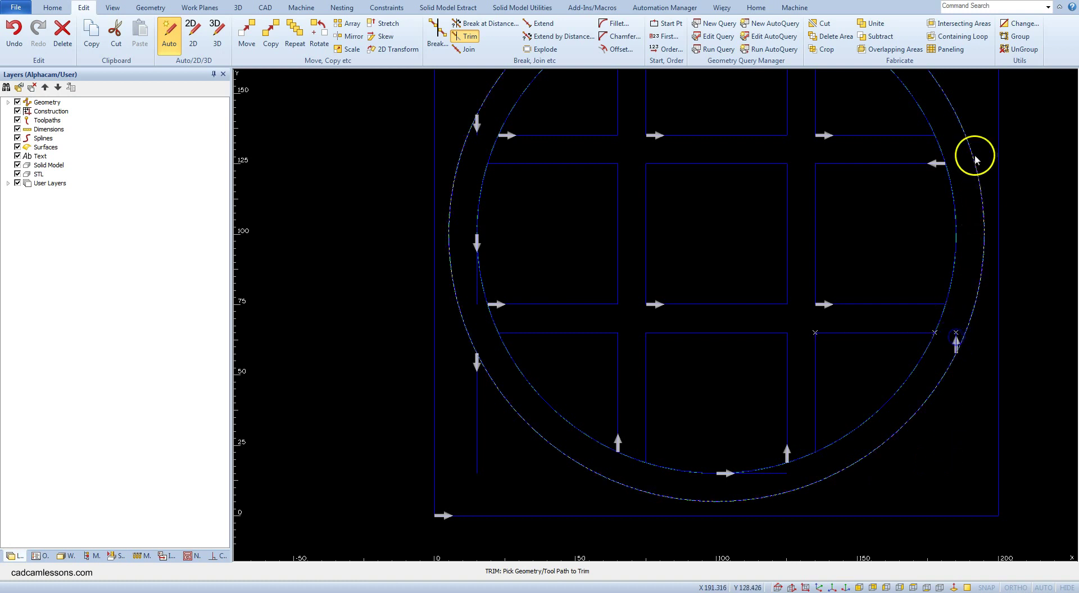
Trim away the inner circle's arcs in the gaps between squares on its right side and along its top
scroll(955, 258, "down", 3)
scroll(954, 287, "up", 2)
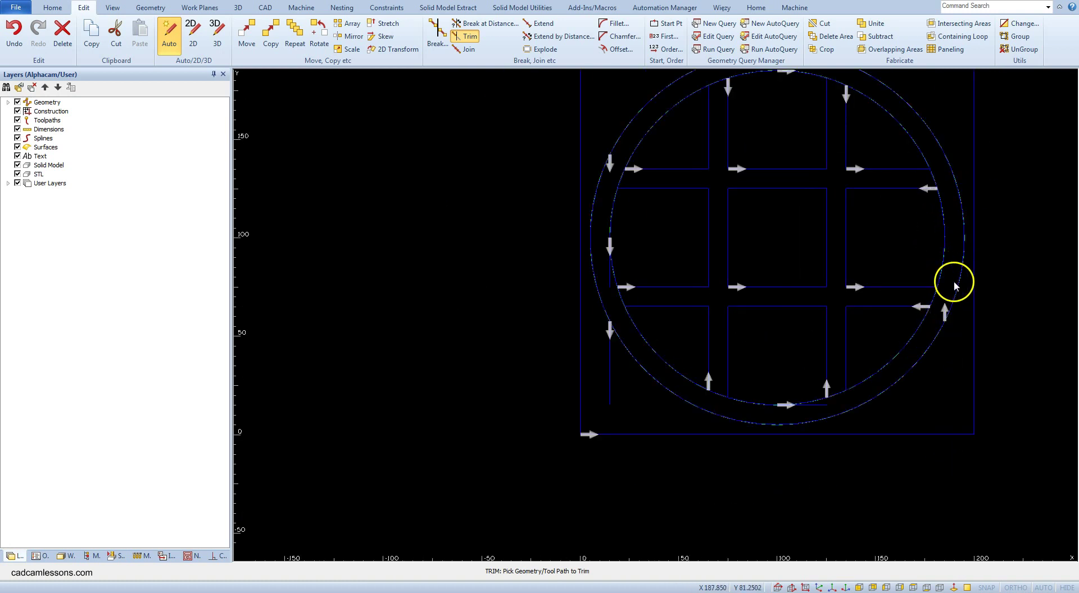
left_click(936, 295)
left_click(934, 181)
left_click(841, 86)
left_click(717, 93)
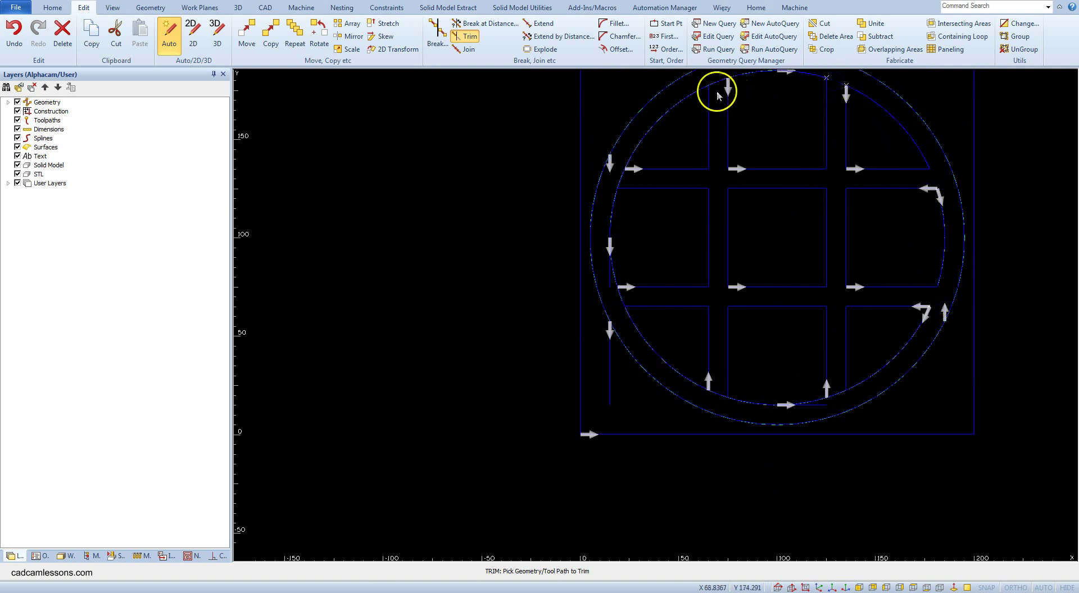
Trim away the remaining inner circle arcs in the gaps on the left side and along the bottom, and finish trimming
left_click(622, 292)
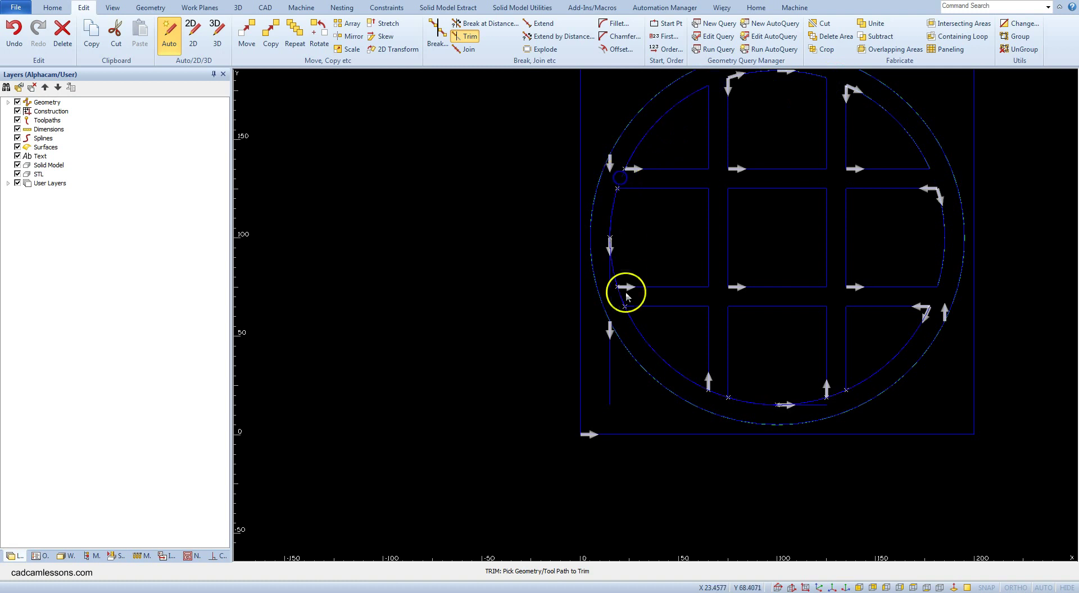
left_click(685, 382)
left_click(718, 394)
left_click(844, 392)
scroll(869, 307, "up", 4)
scroll(870, 307, "down", 4)
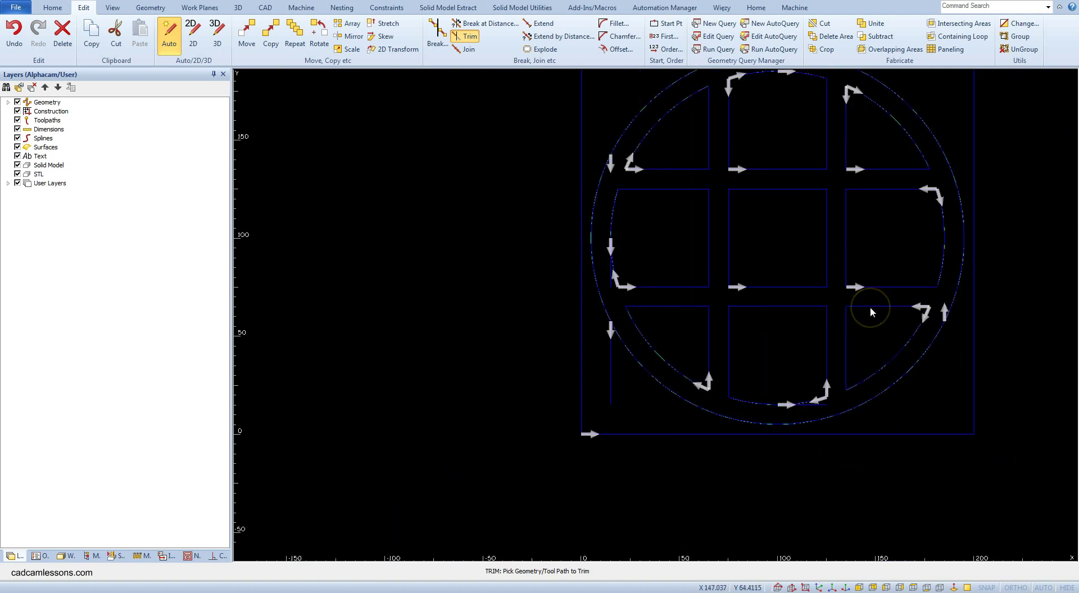
left_click(821, 253)
left_click(832, 225)
right_click(677, 218)
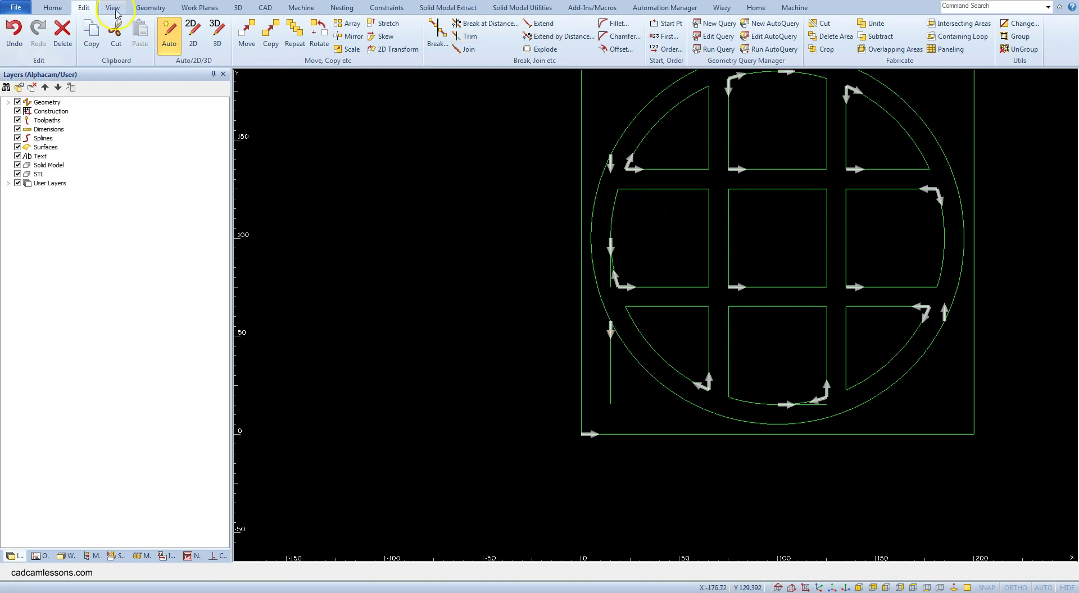
Delete the leftover line segments outside the trimmed squares along the left side and at the bottom of the circle
left_click(62, 33)
scroll(621, 150, "down", 3)
scroll(619, 161, "up", 3)
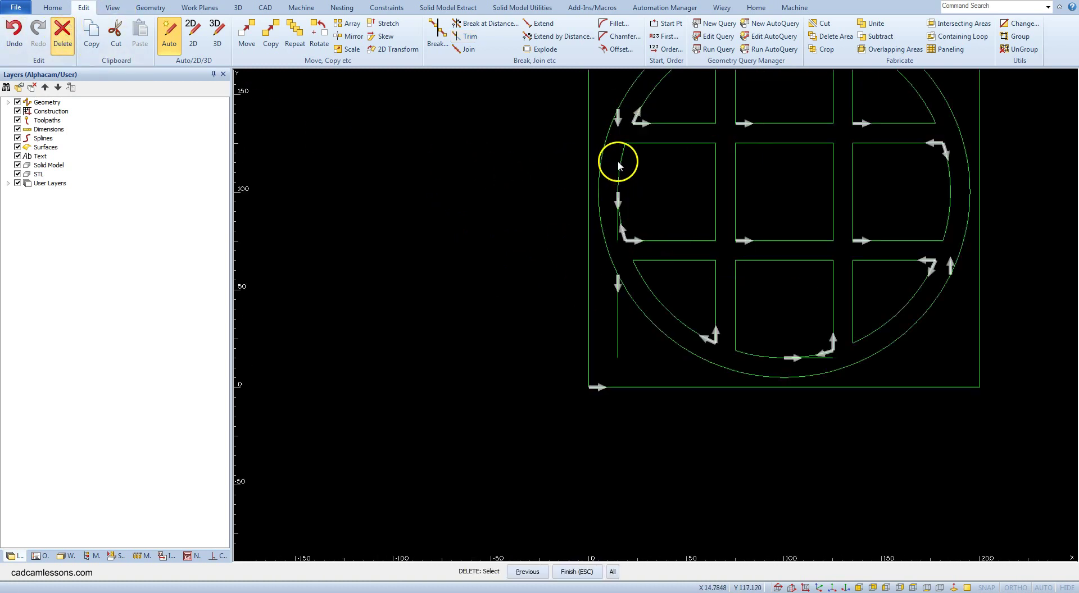
left_click(618, 218)
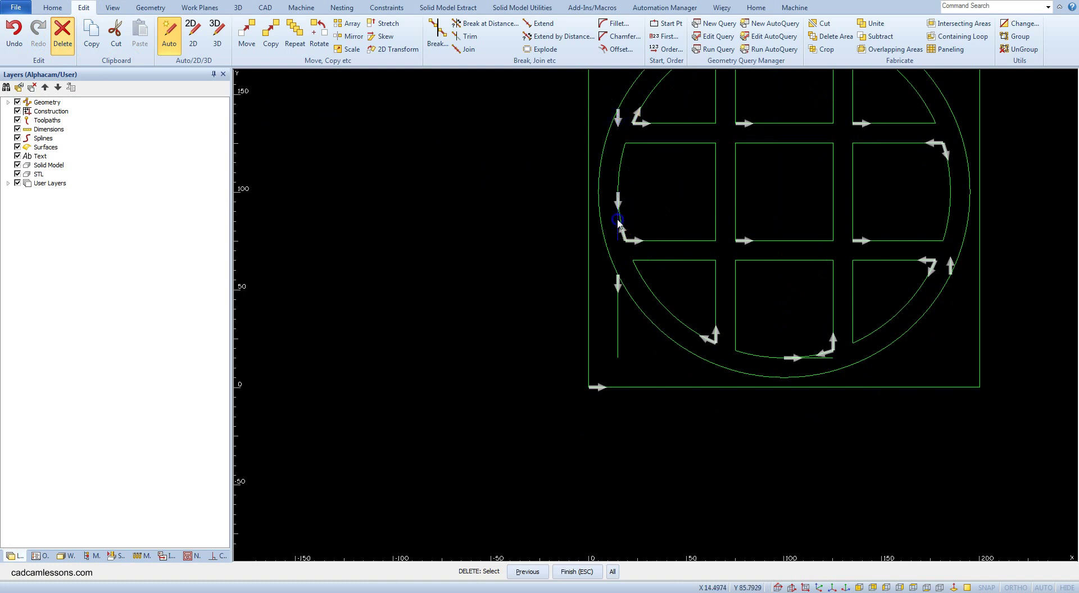
left_click(615, 328)
left_click(617, 334)
scroll(947, 243, "down", 2)
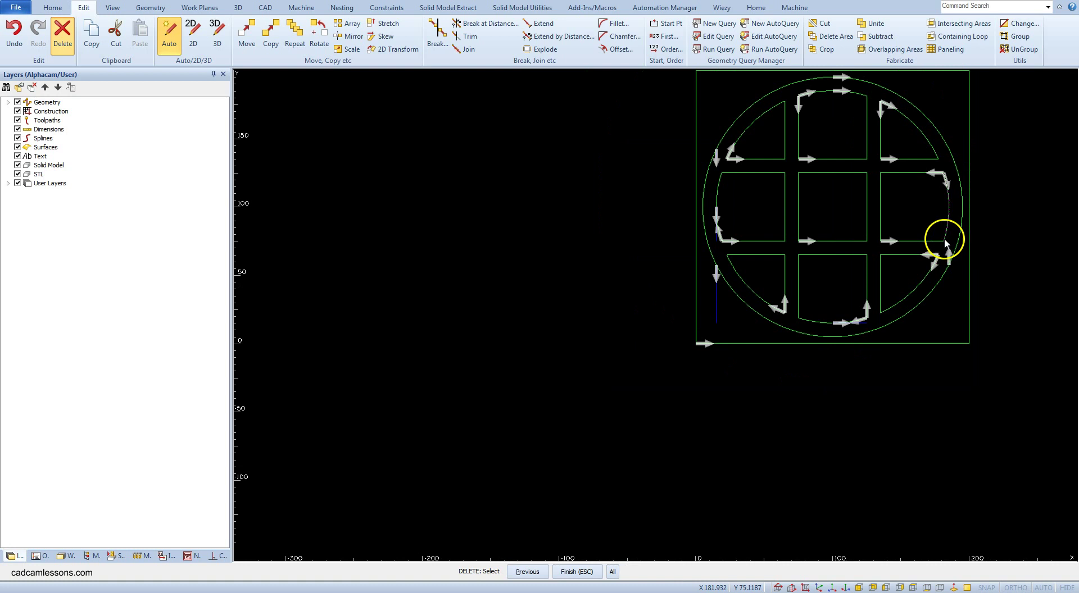
right_click(785, 172)
left_click(526, 318)
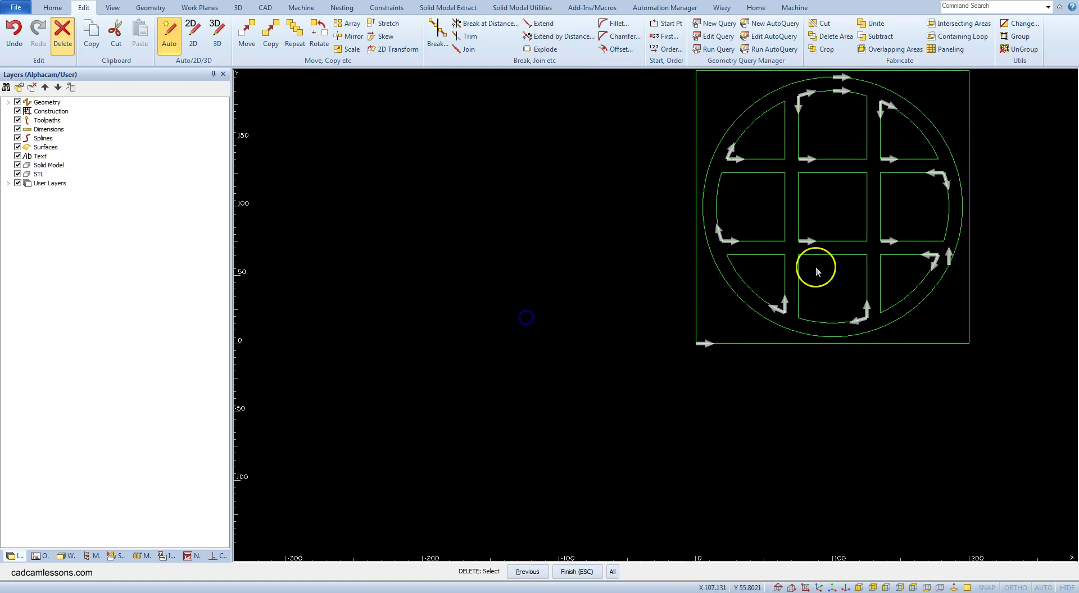
Delete the leftover short vertical line between the trimmed lower-right square and the outer circle
scroll(938, 277, "up", 4)
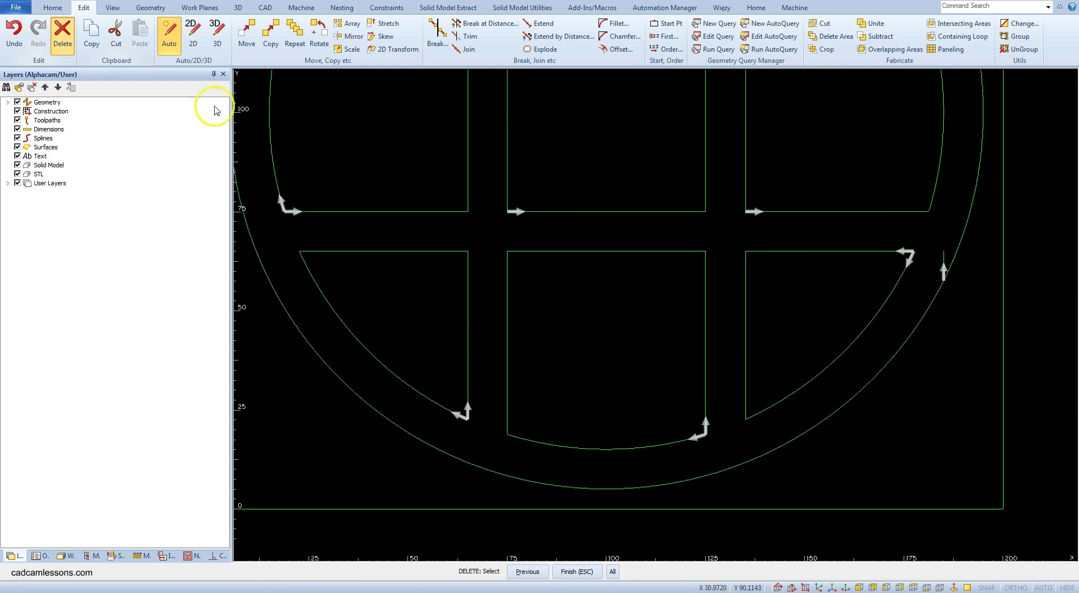
left_click(942, 260)
right_click(943, 263)
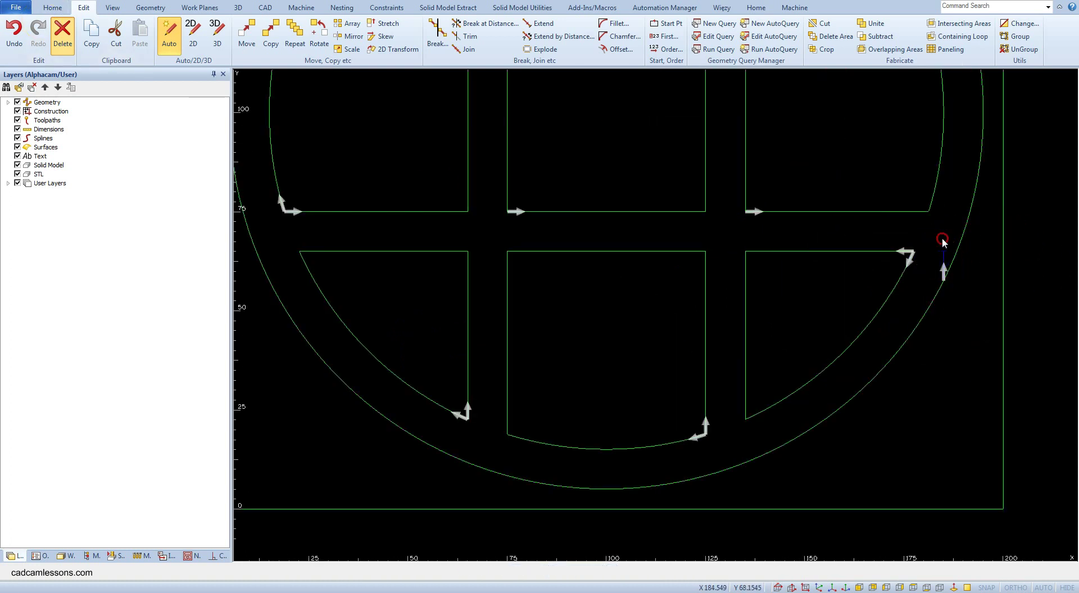
left_click(531, 317)
scroll(531, 268, "up", 2)
scroll(530, 268, "down", 4)
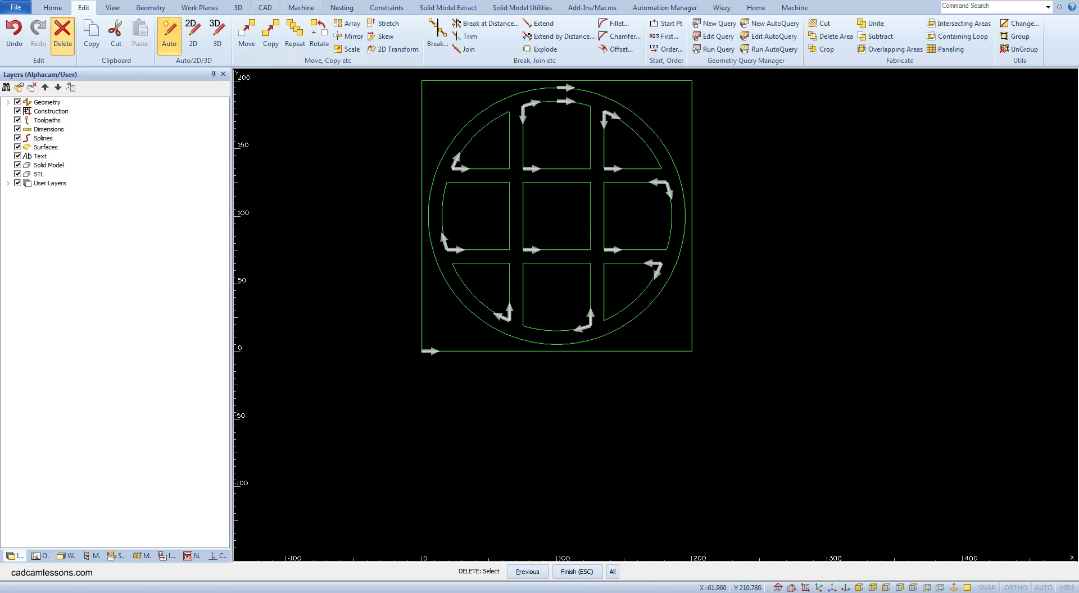
left_click(112, 7)
left_click(762, 44)
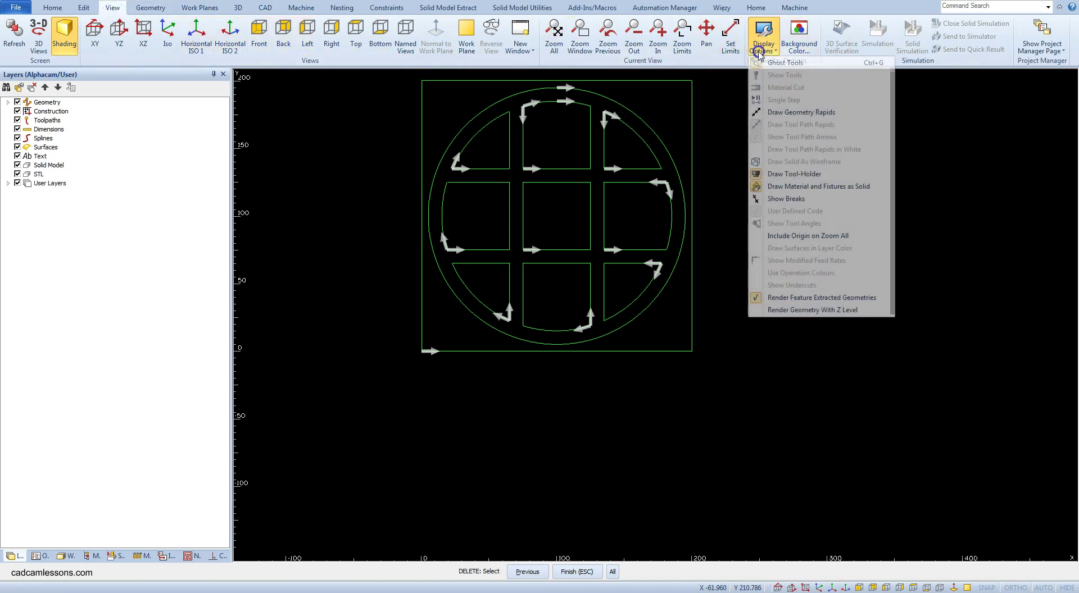
left_click(1011, 184)
left_click(960, 278)
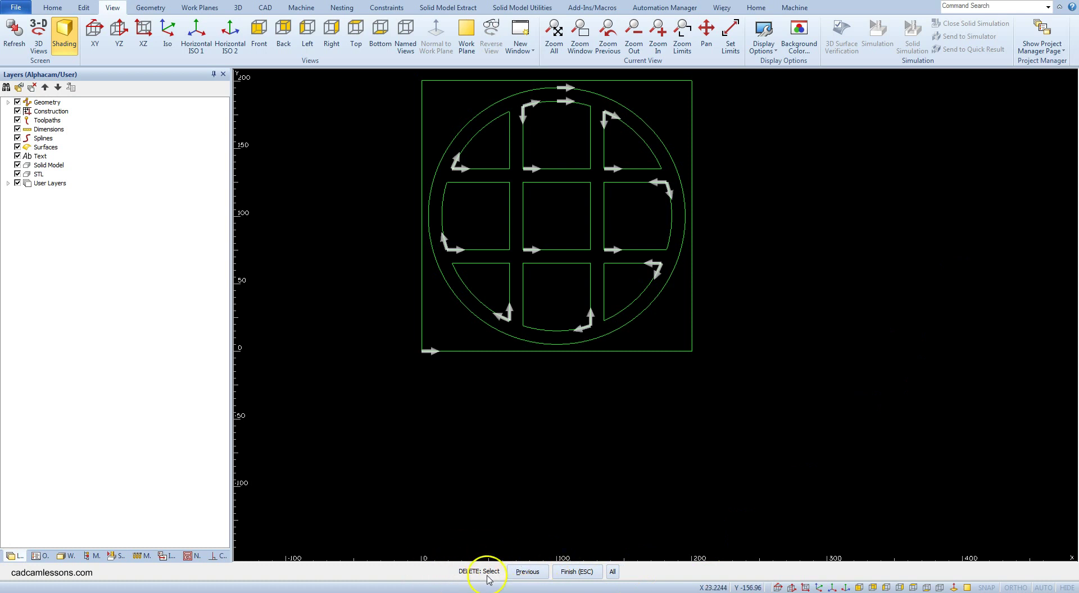
right_click(513, 432)
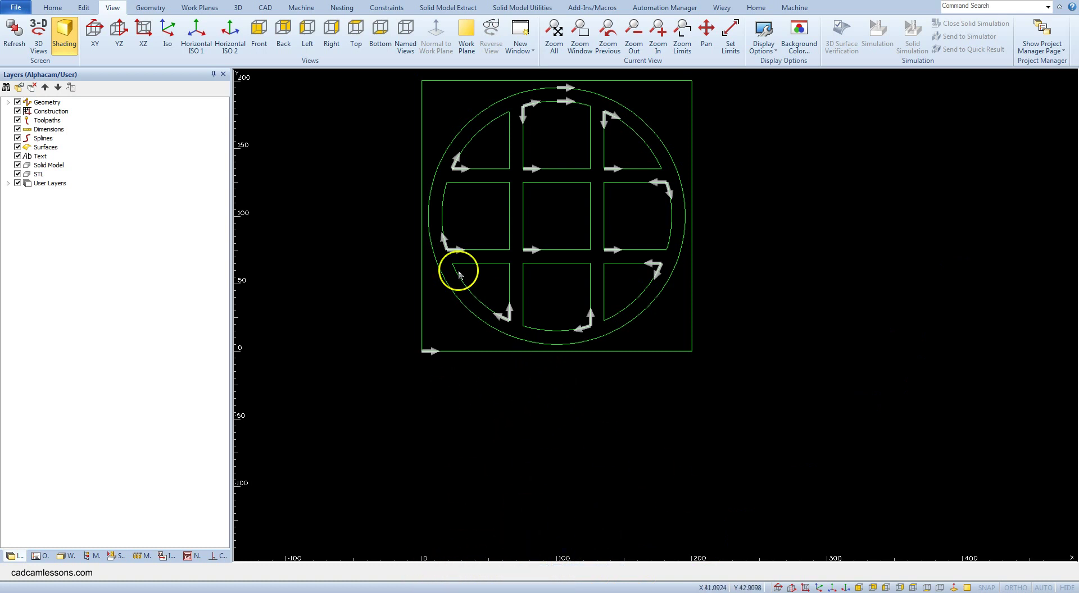
Join all geometries so that each trimmed square and its arc form one continuous contour
left_click(86, 8)
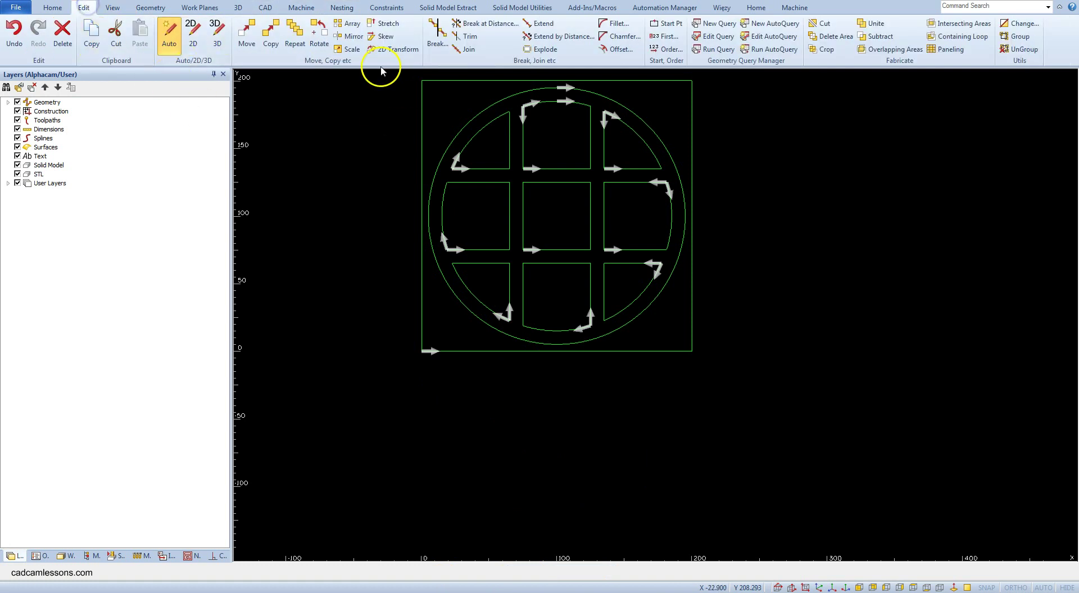
left_click(467, 50)
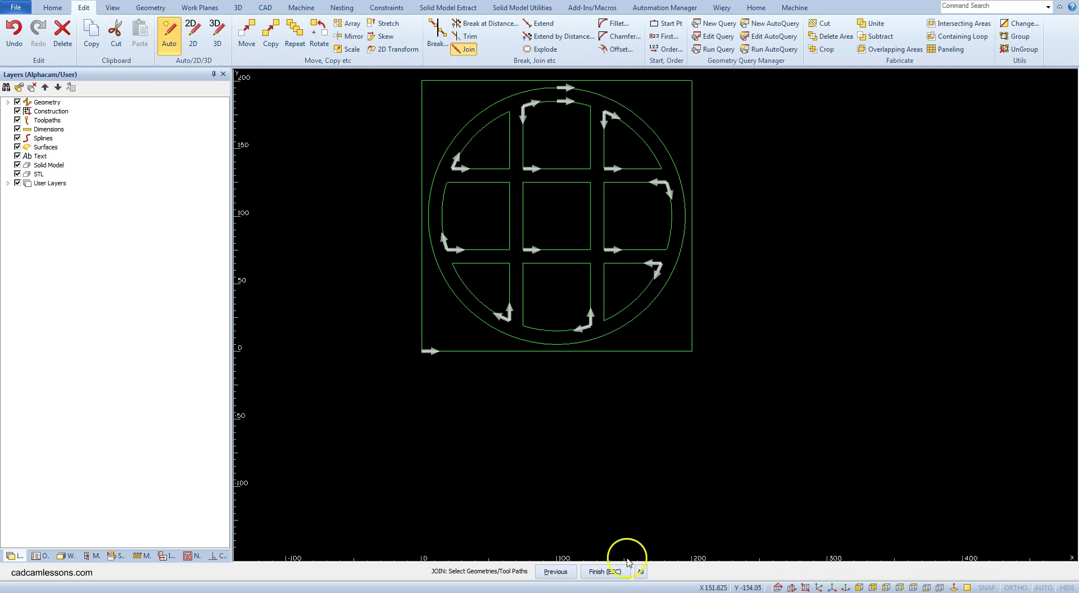
left_click(640, 572)
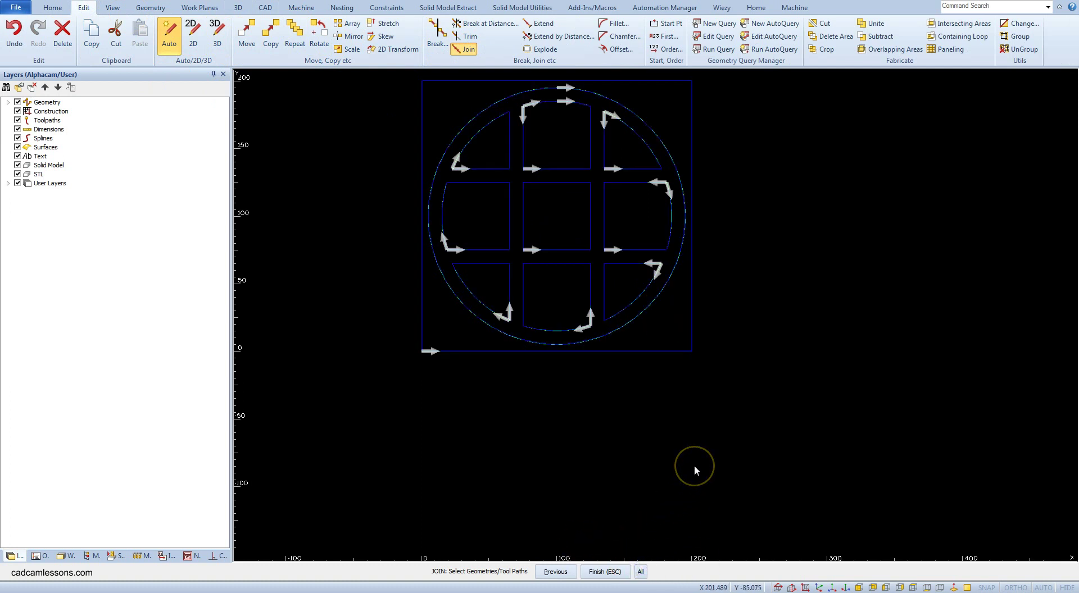
right_click(754, 328)
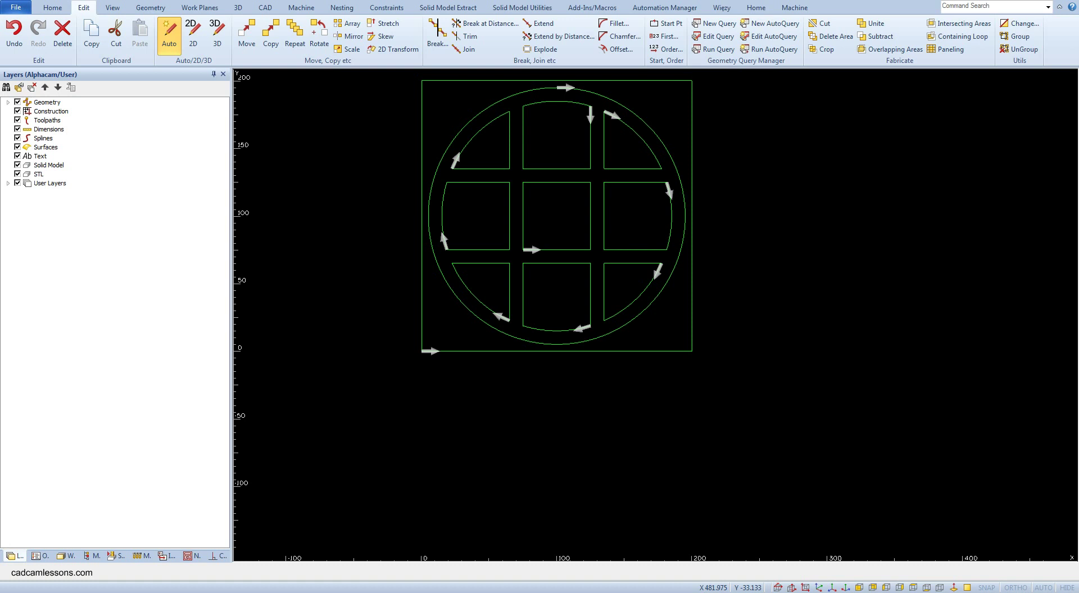
Fillet all corners of the inner contours with a radius of 10, leaving the outer square plate out of the selection
left_click(615, 25)
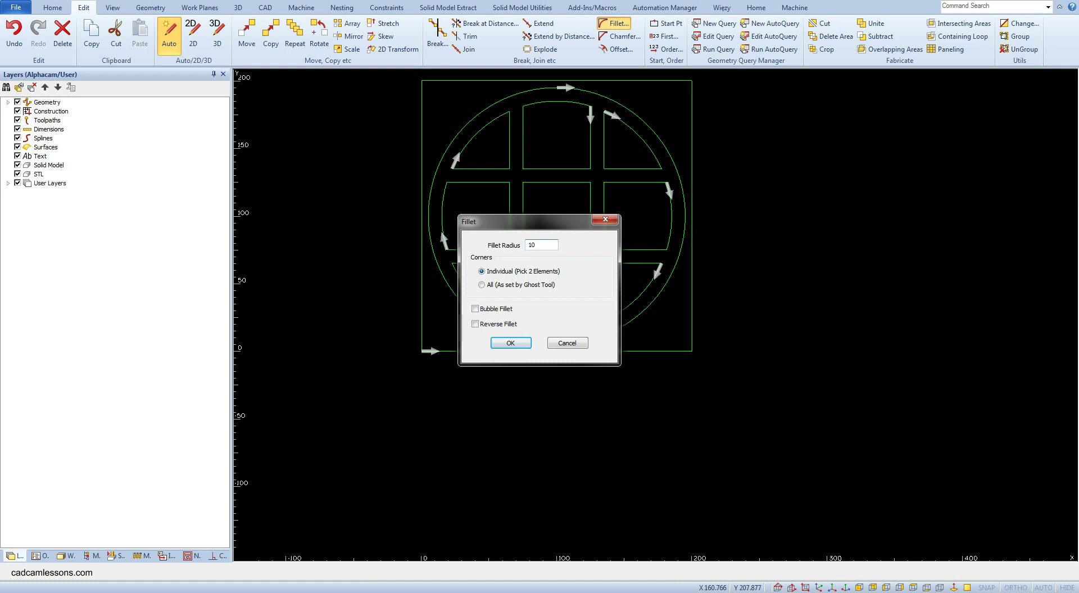
left_click(482, 284)
left_click(510, 341)
left_click(612, 571)
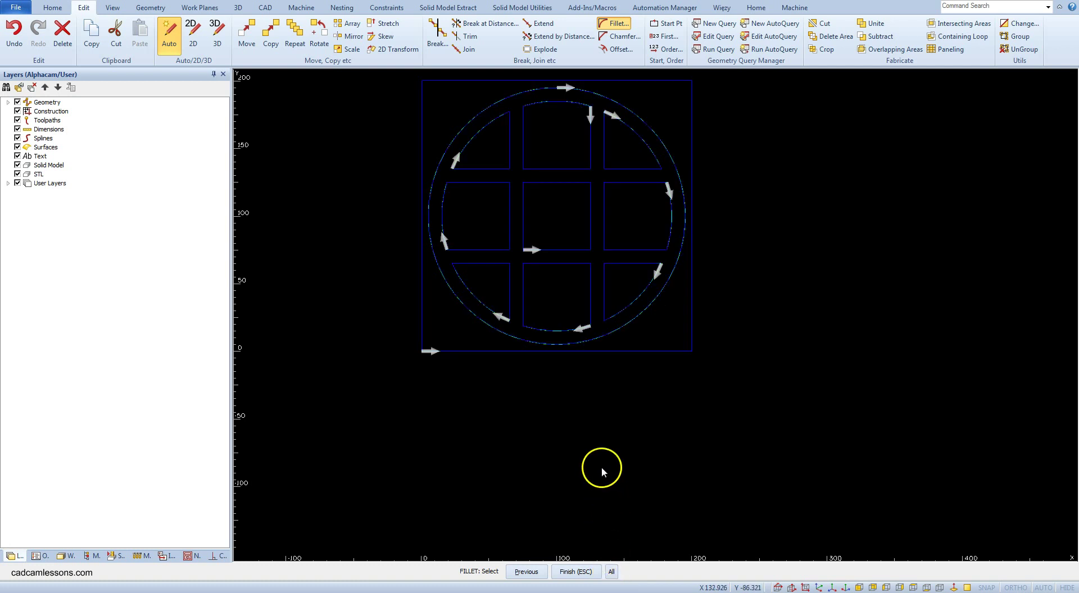
left_click(636, 351)
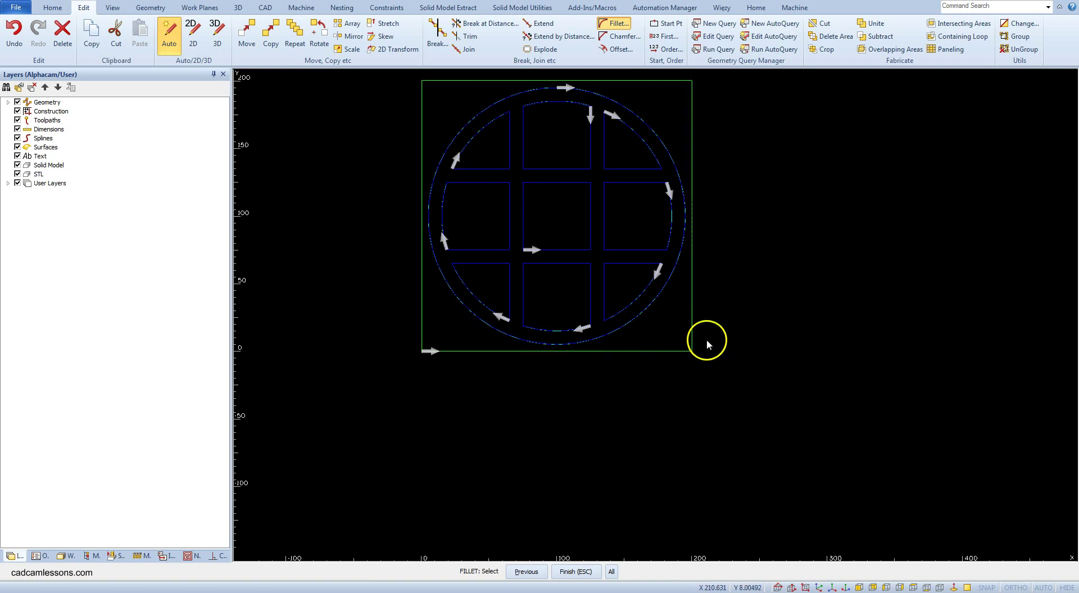
right_click(708, 309)
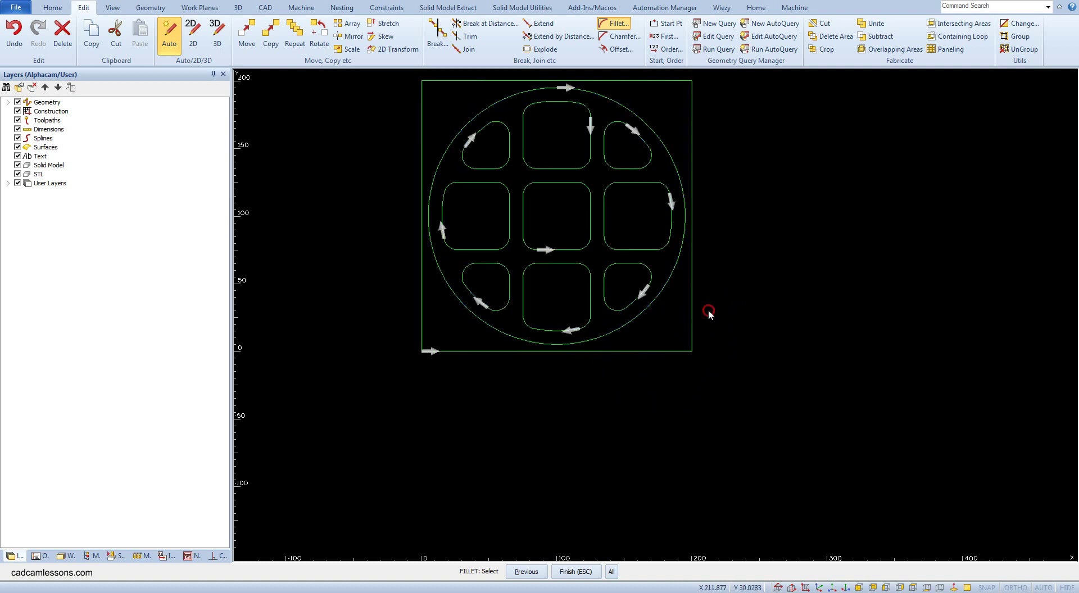